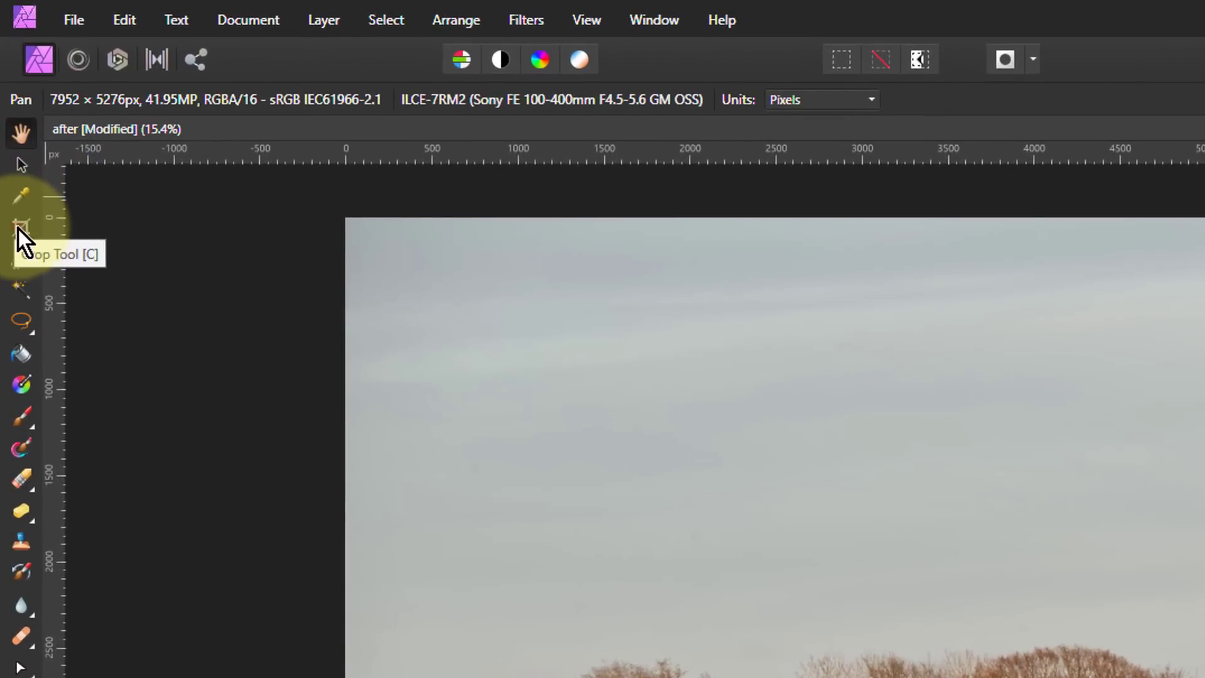
- Select the Crop Tool with the 1:1 square preset
click(17, 227)
click(230, 99)
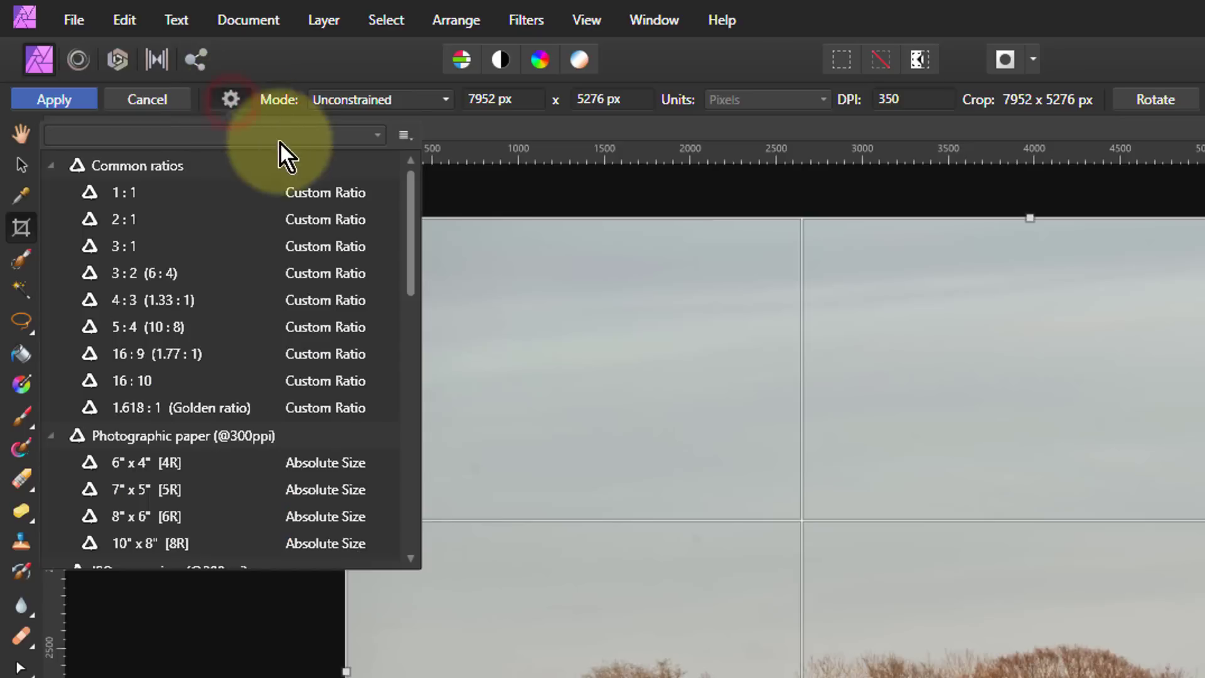
click(172, 183)
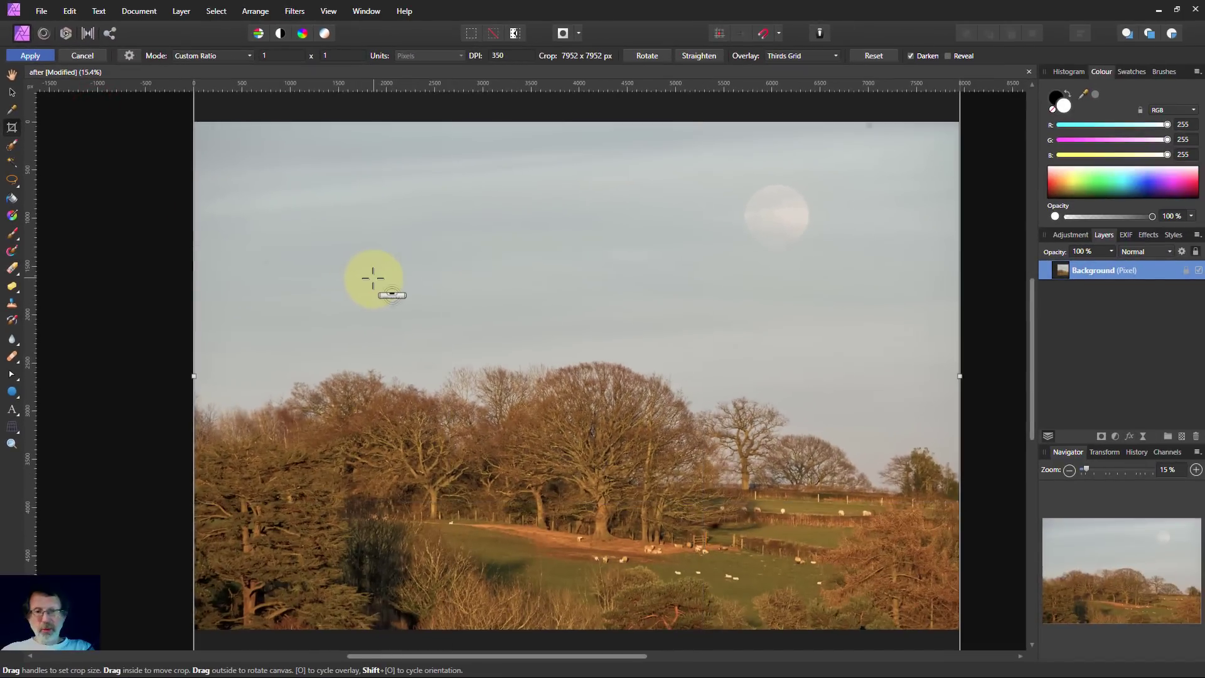
scroll(397, 294, down, 1)
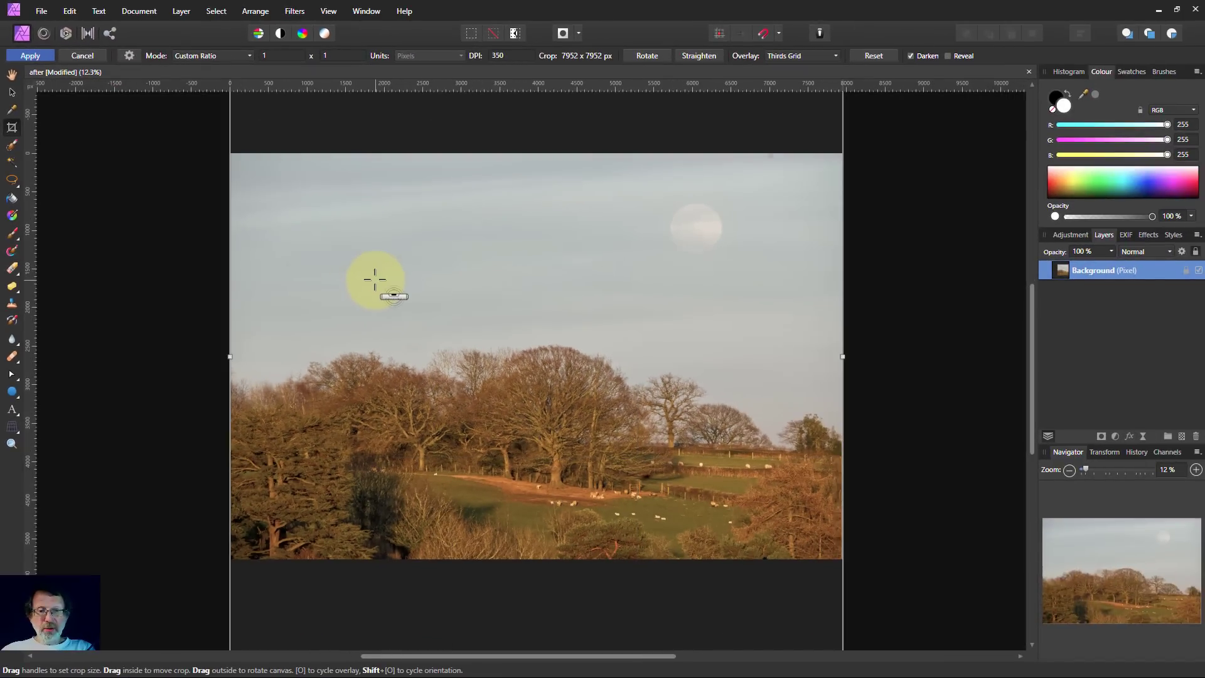
scroll(374, 279, down, 2)
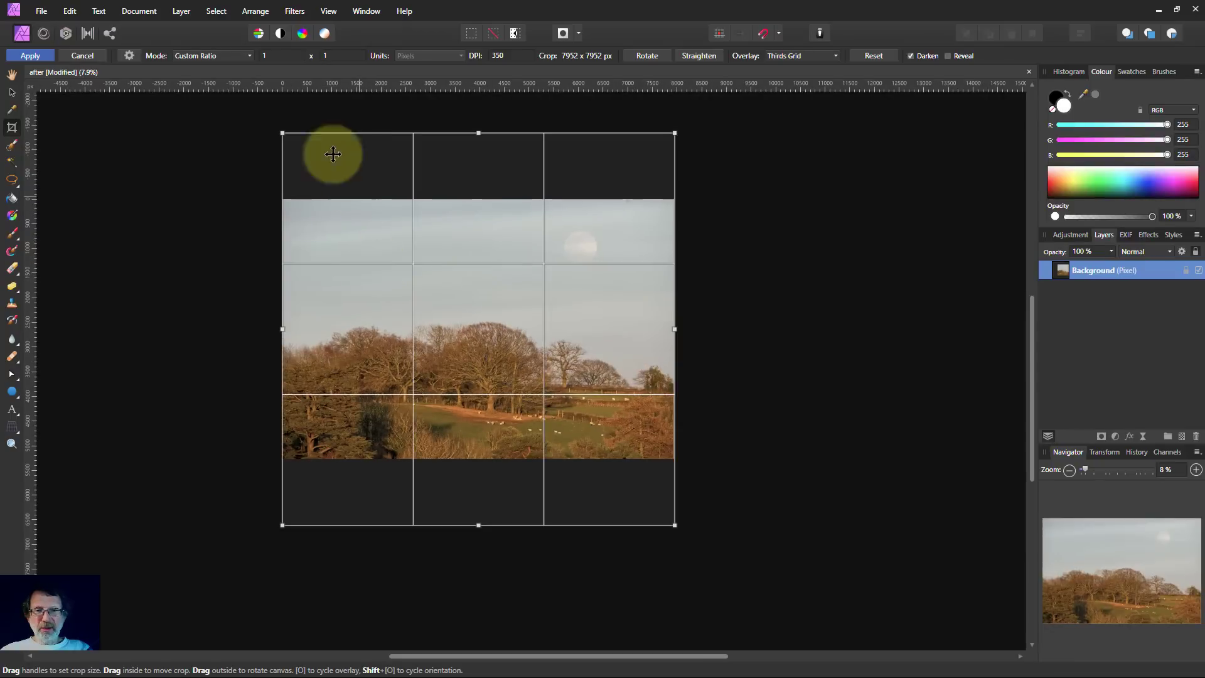
- Resize and reposition the square crop frame to 5166 × 5166 px around the trees and moon
drag(281, 133, 345, 196)
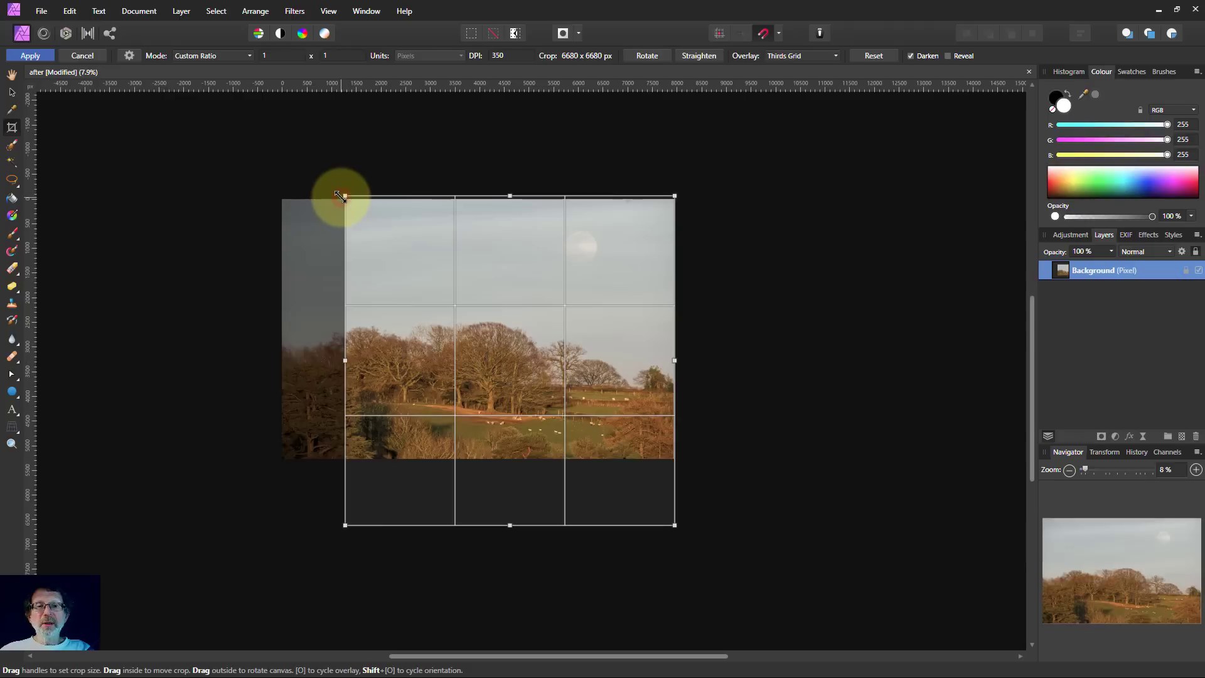
drag(341, 196, 350, 198)
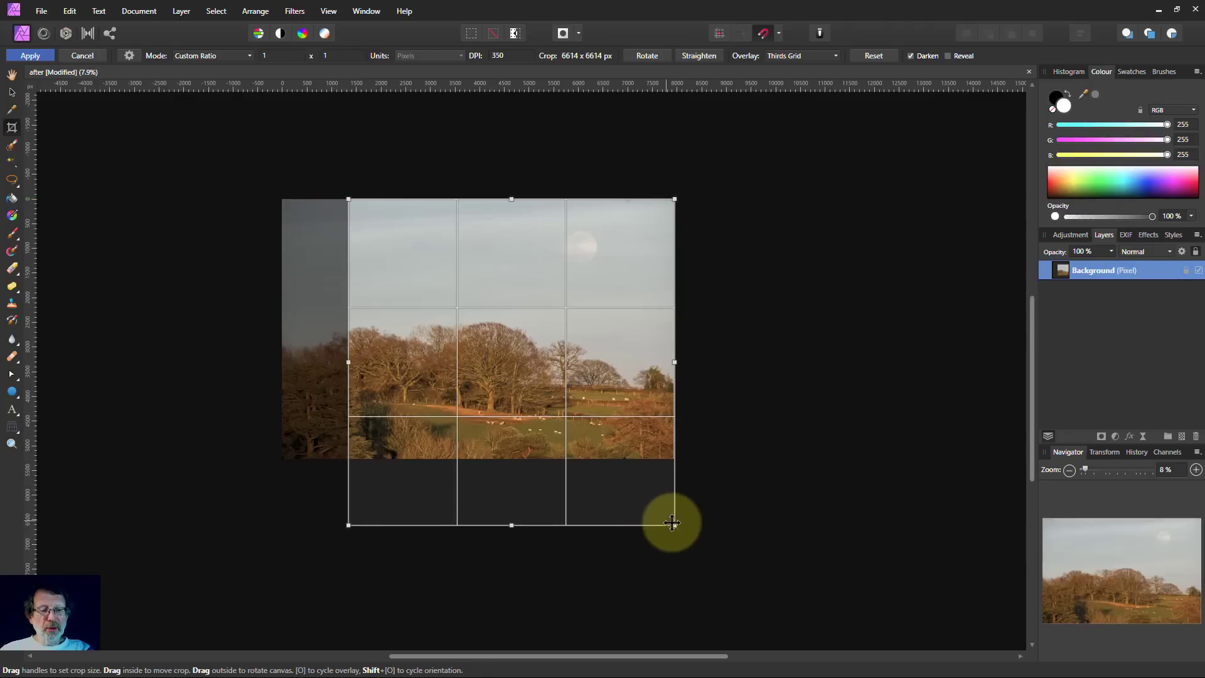
drag(669, 520, 609, 459)
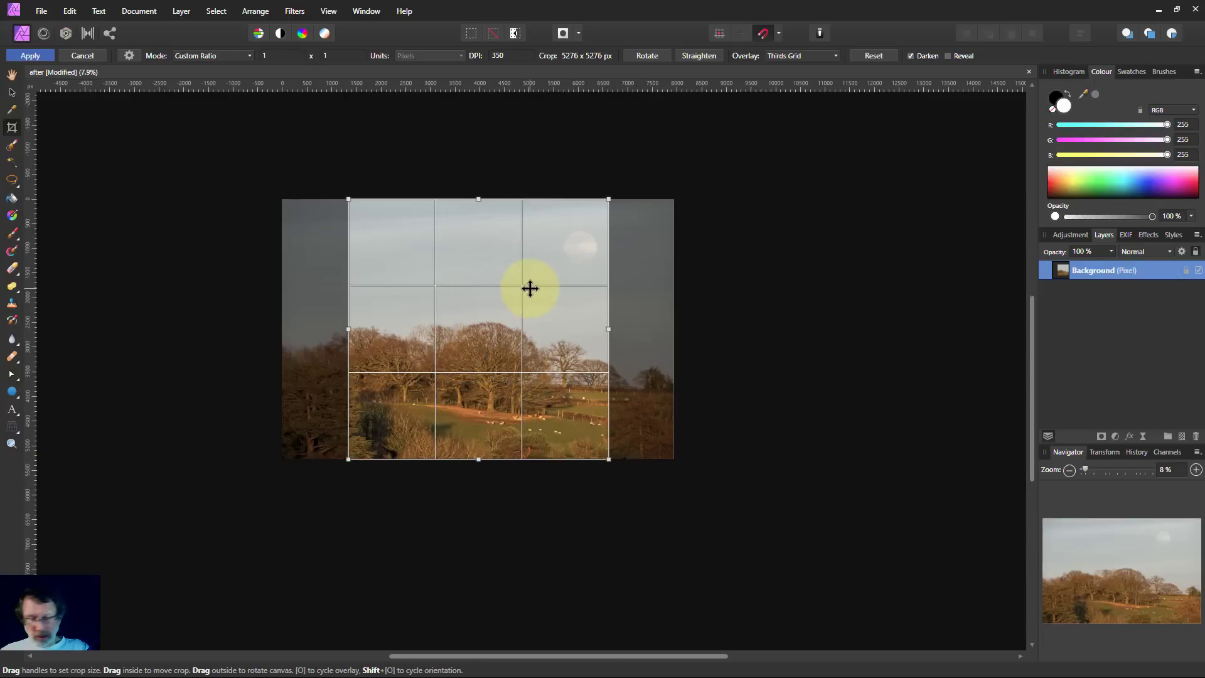
key(ctrl+0)
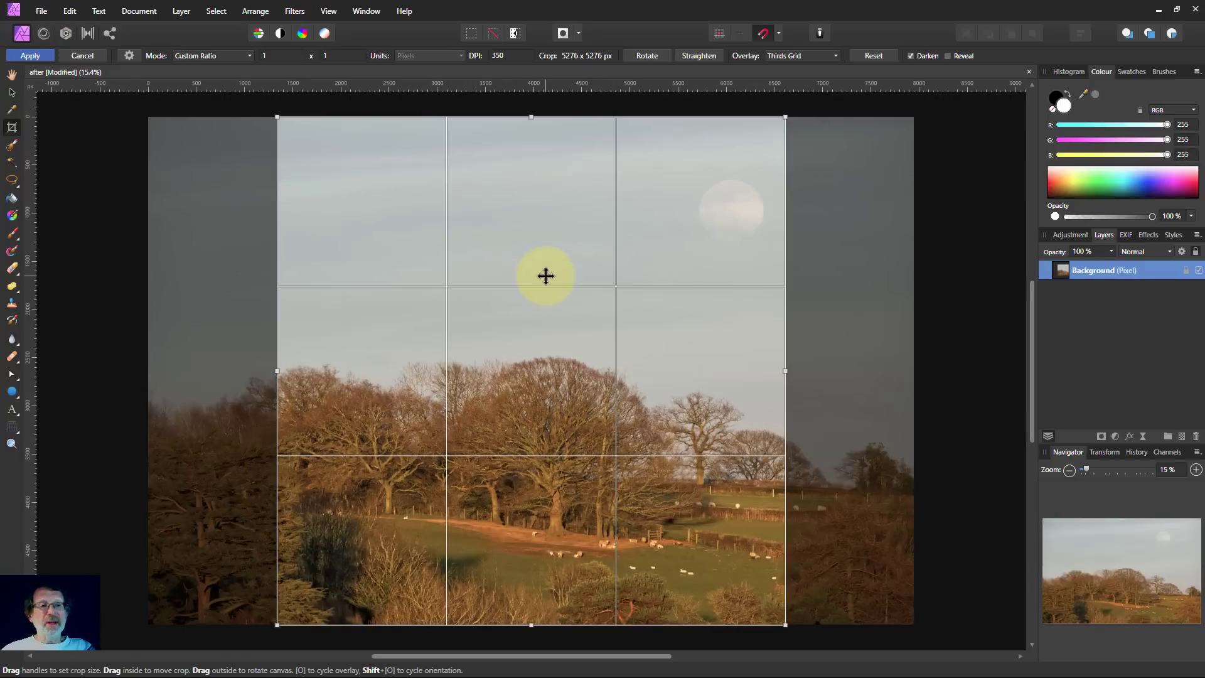
drag(532, 272, 632, 266)
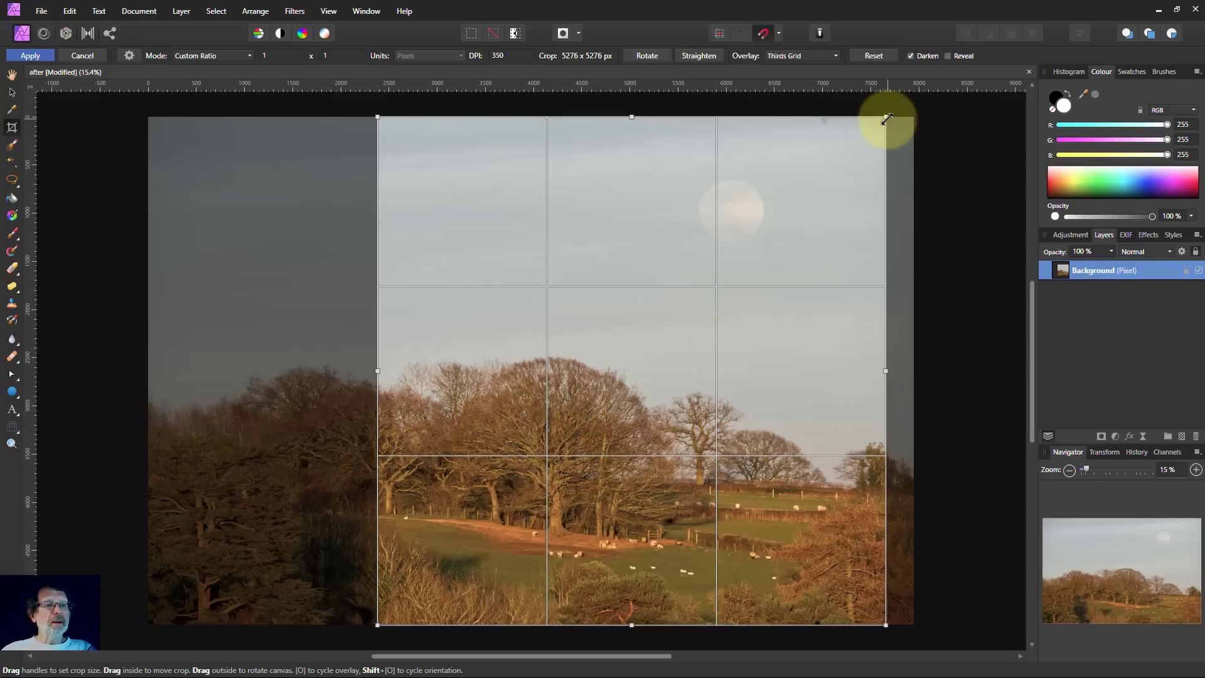
drag(887, 118, 879, 127)
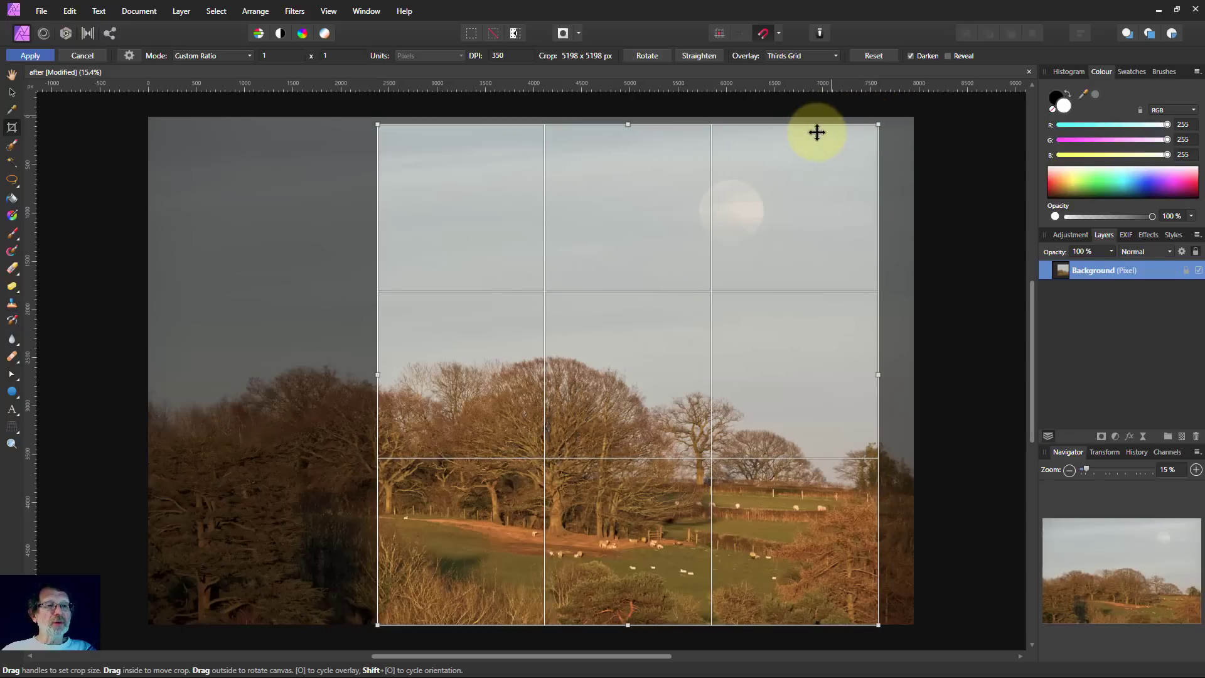
drag(878, 123, 879, 122)
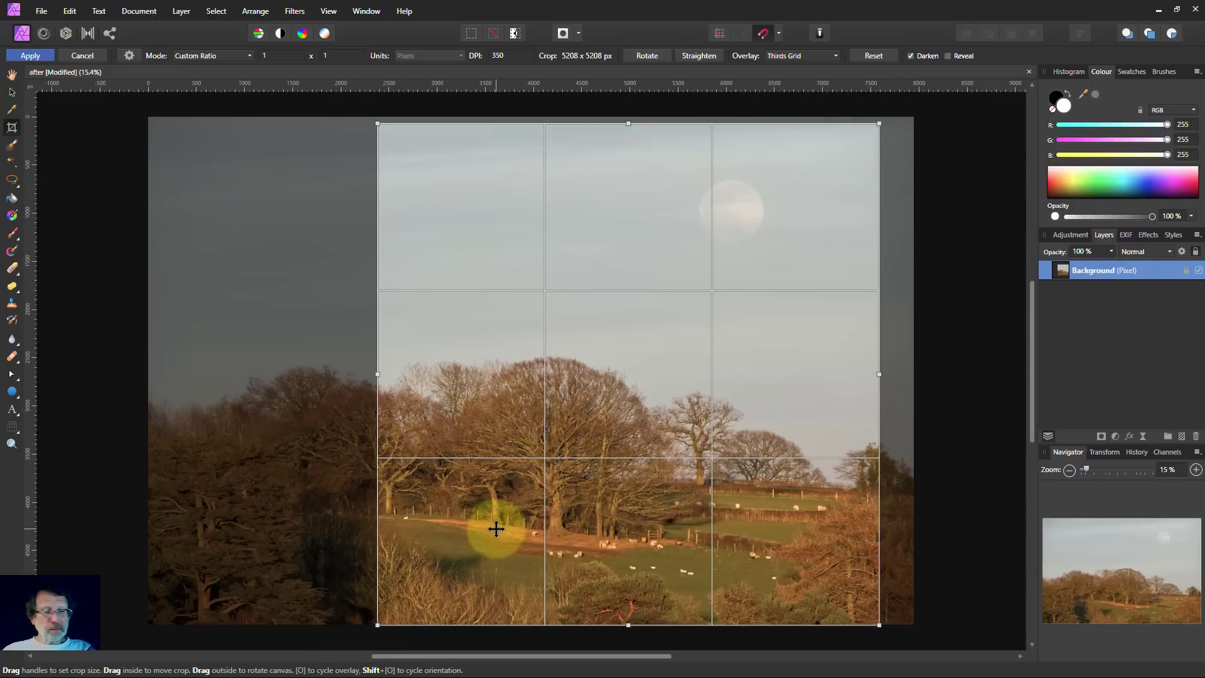
drag(495, 529, 490, 529)
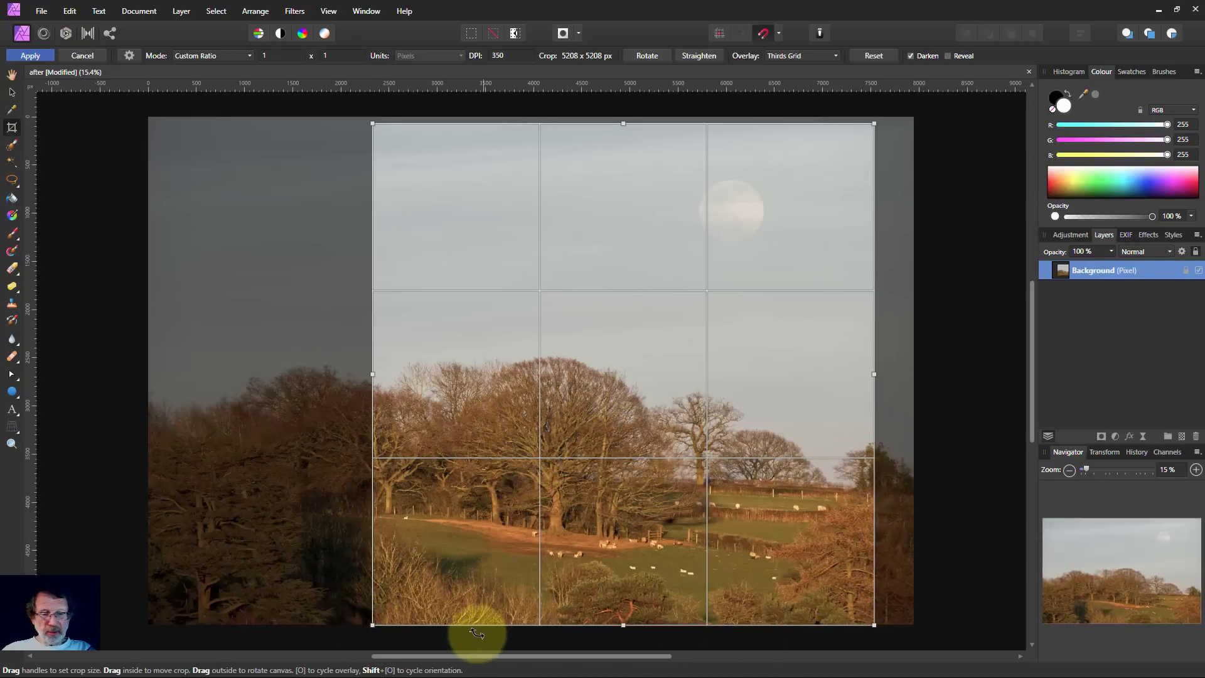
drag(370, 627, 375, 620)
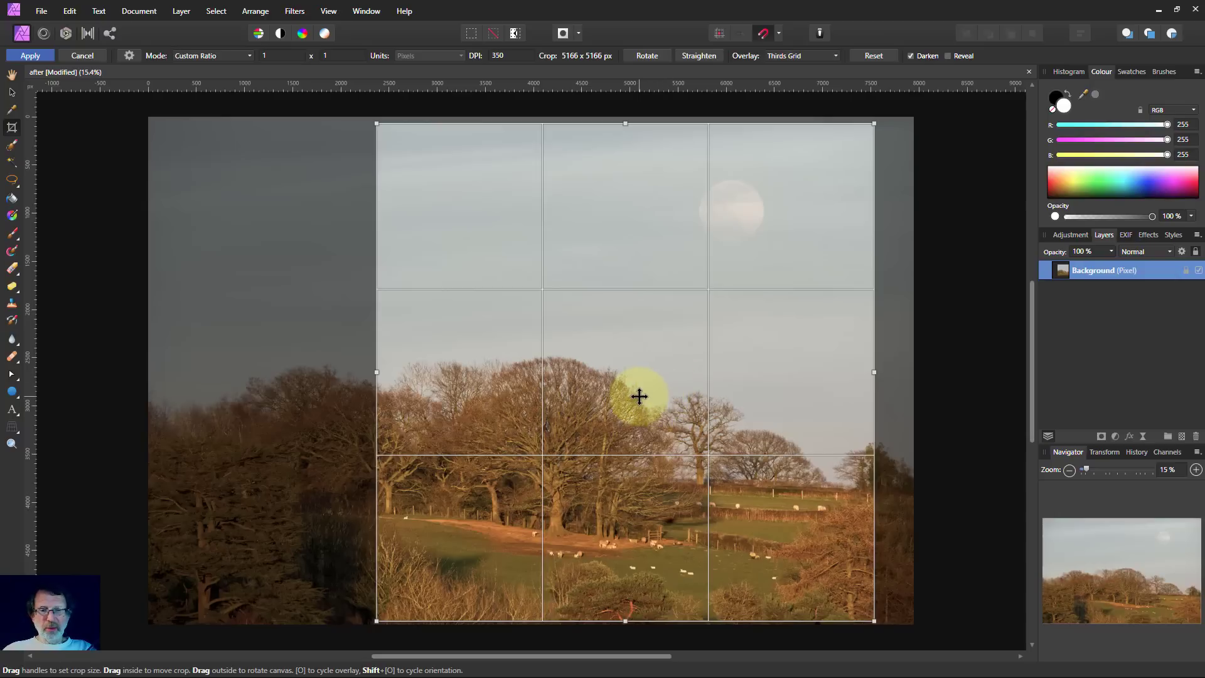
- Apply the 5166 × 5166 px square crop and zoom in to inspect the sky's grain
click(29, 56)
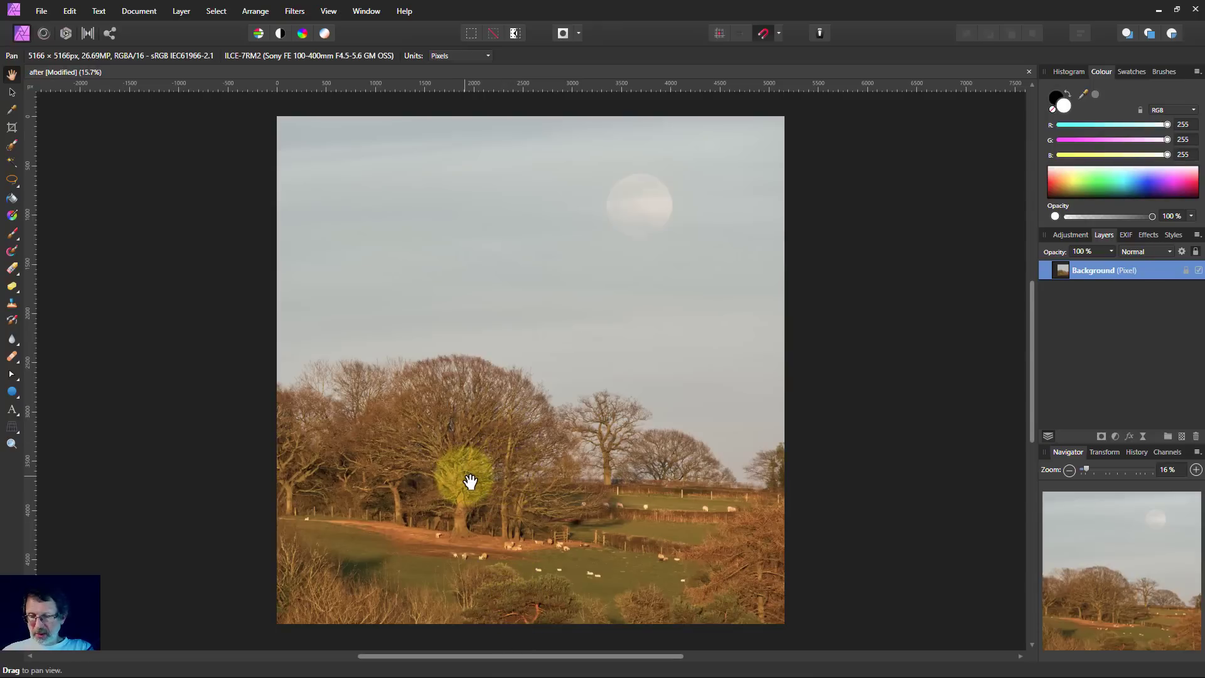
scroll(451, 444, up, 12)
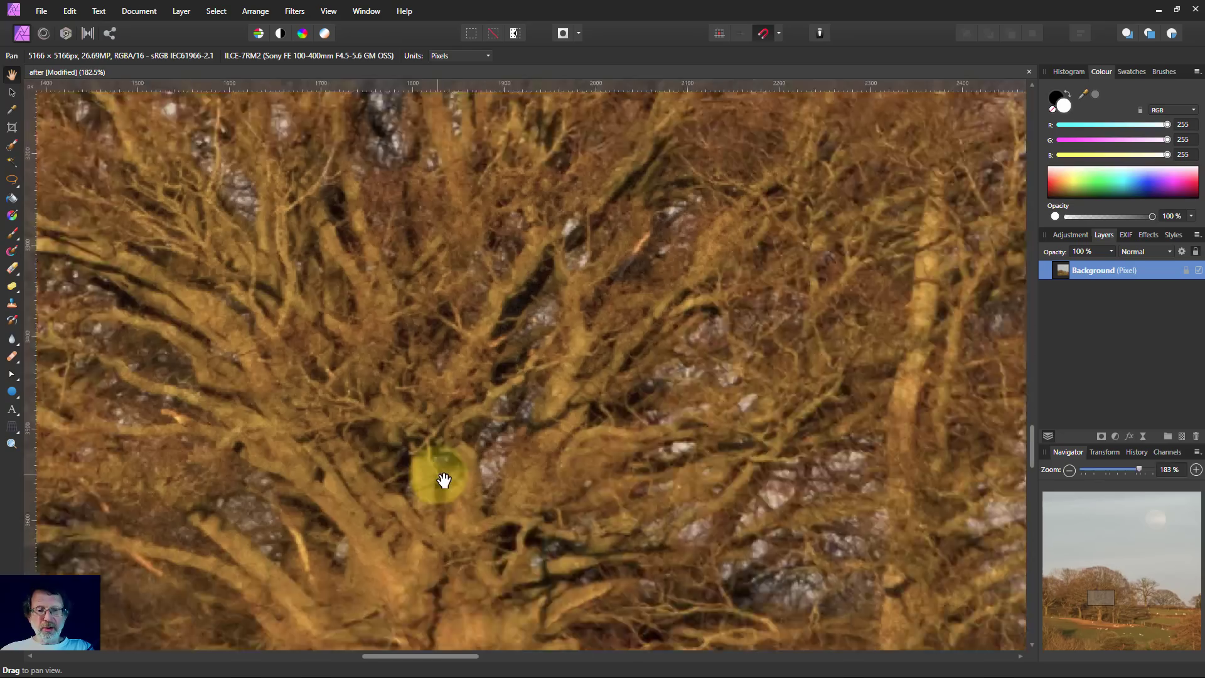
scroll(592, 358, up, 4)
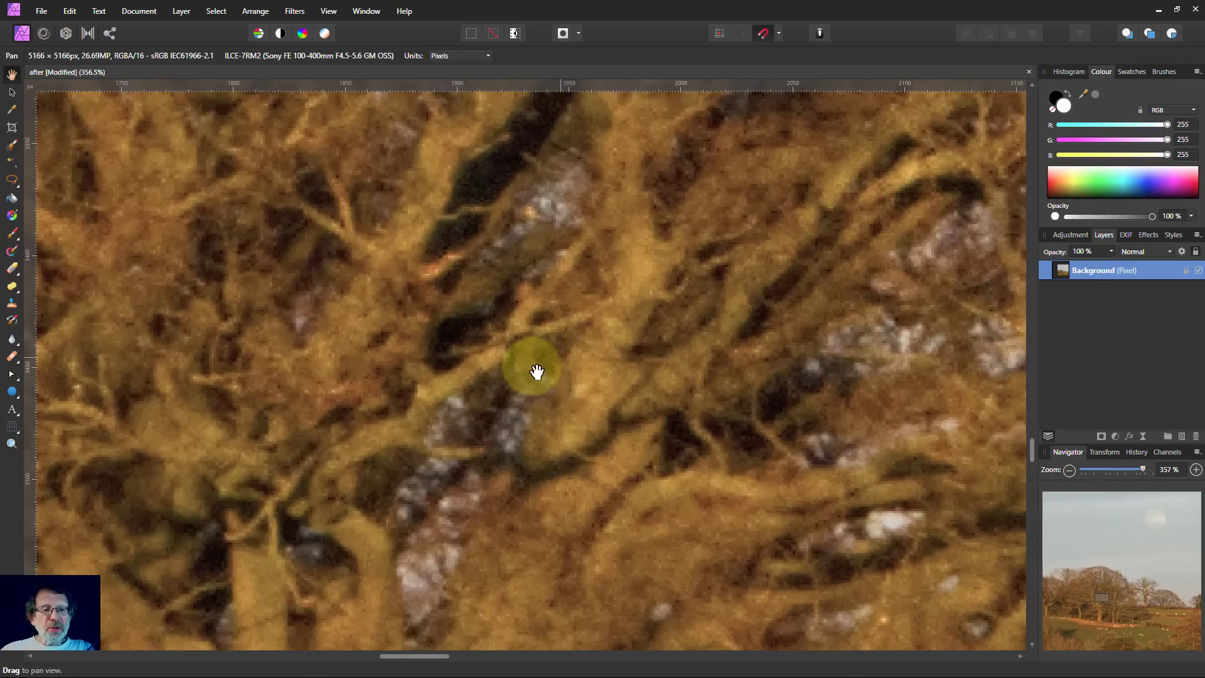
scroll(545, 379, down, 8)
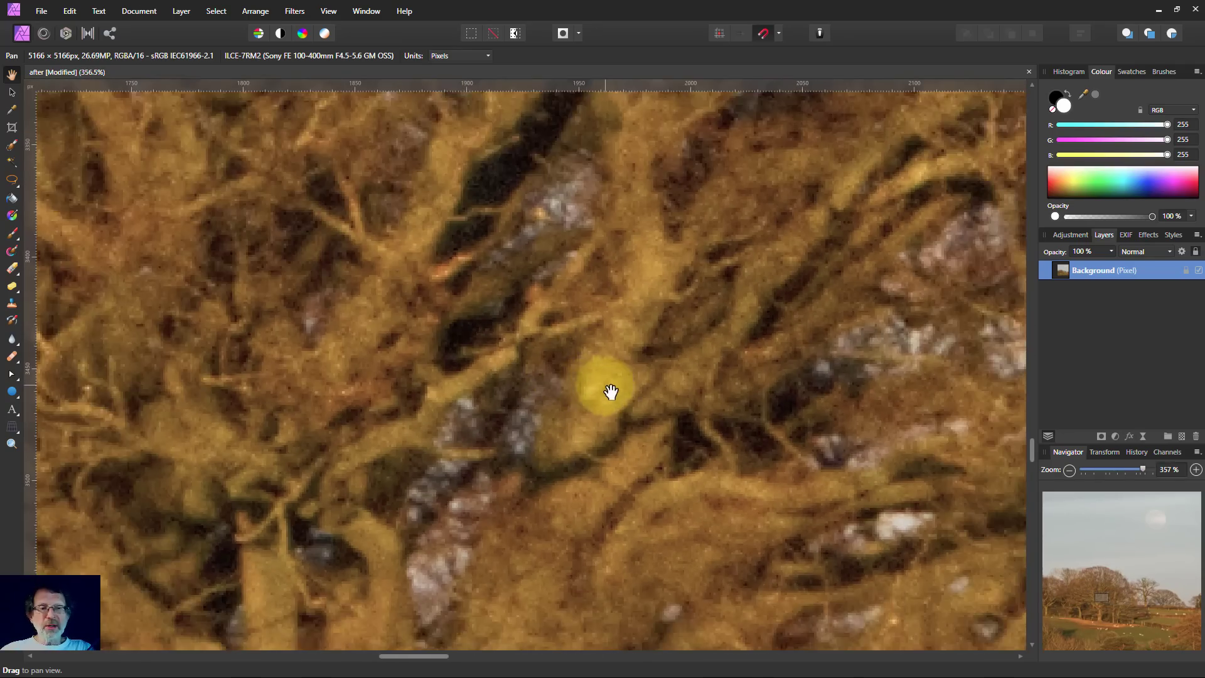
scroll(609, 371, down, 4)
scroll(584, 179, up, 5)
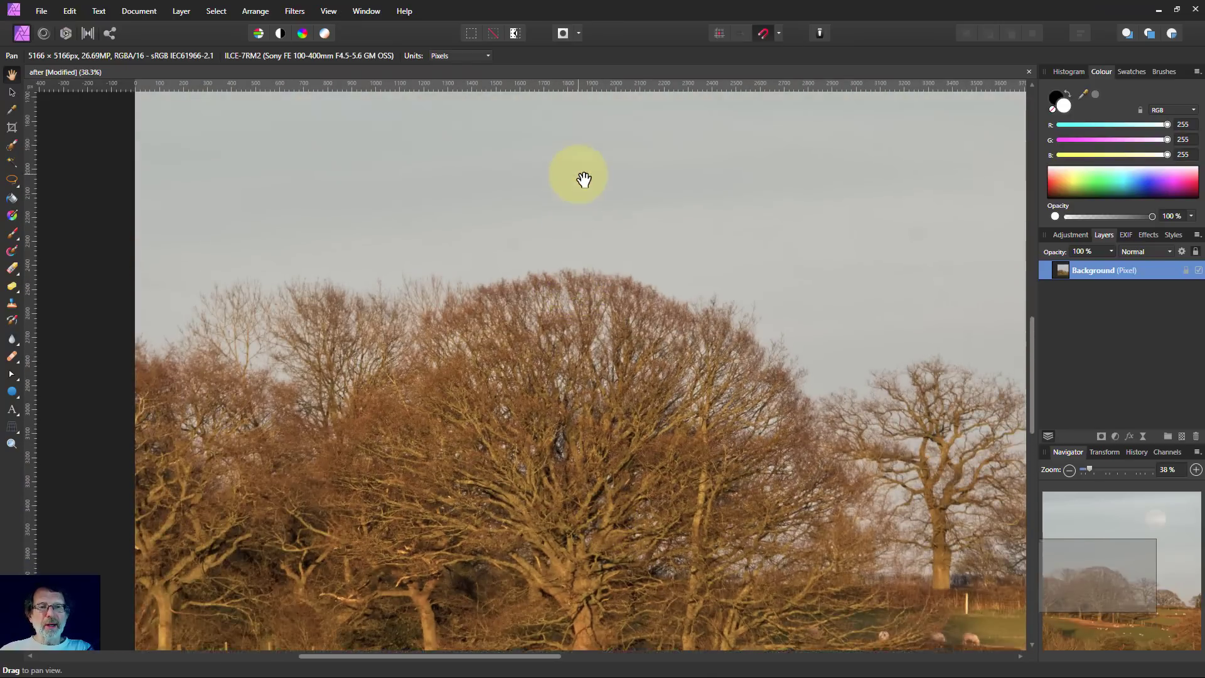
scroll(538, 194, up, 10)
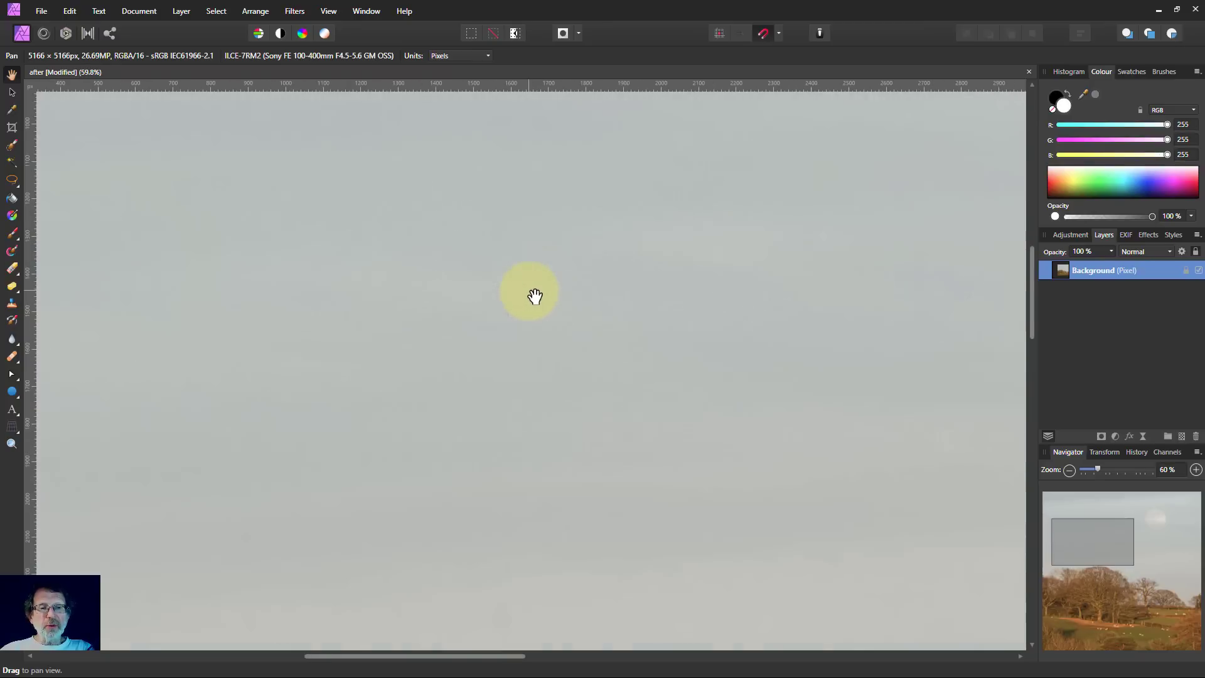
scroll(533, 294, down, 13)
scroll(591, 400, up, 12)
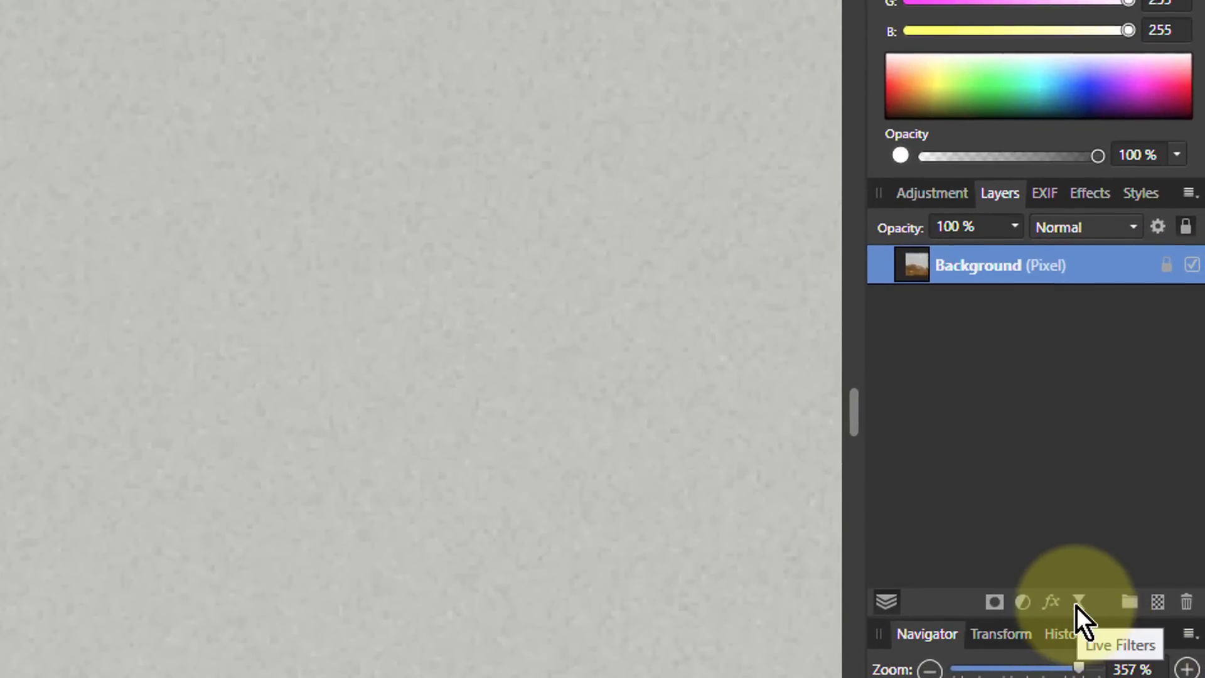
- Add a Live Denoise filter with Luminance Denoise at 50%
click(1077, 605)
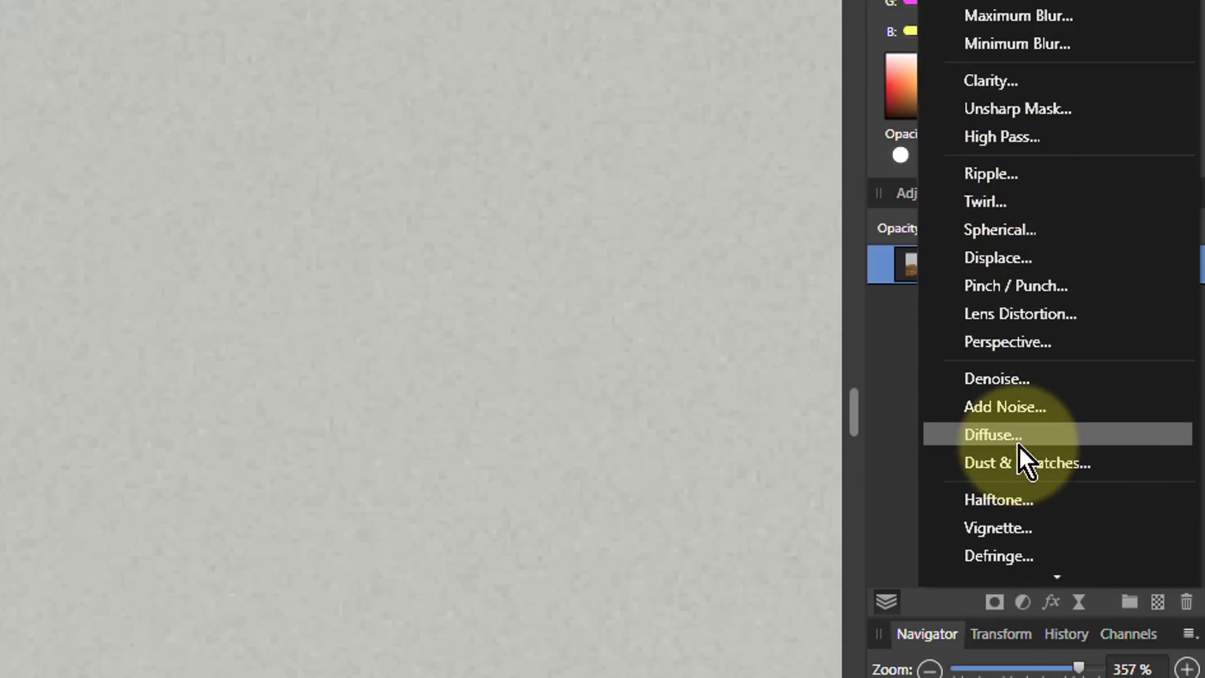
click(976, 377)
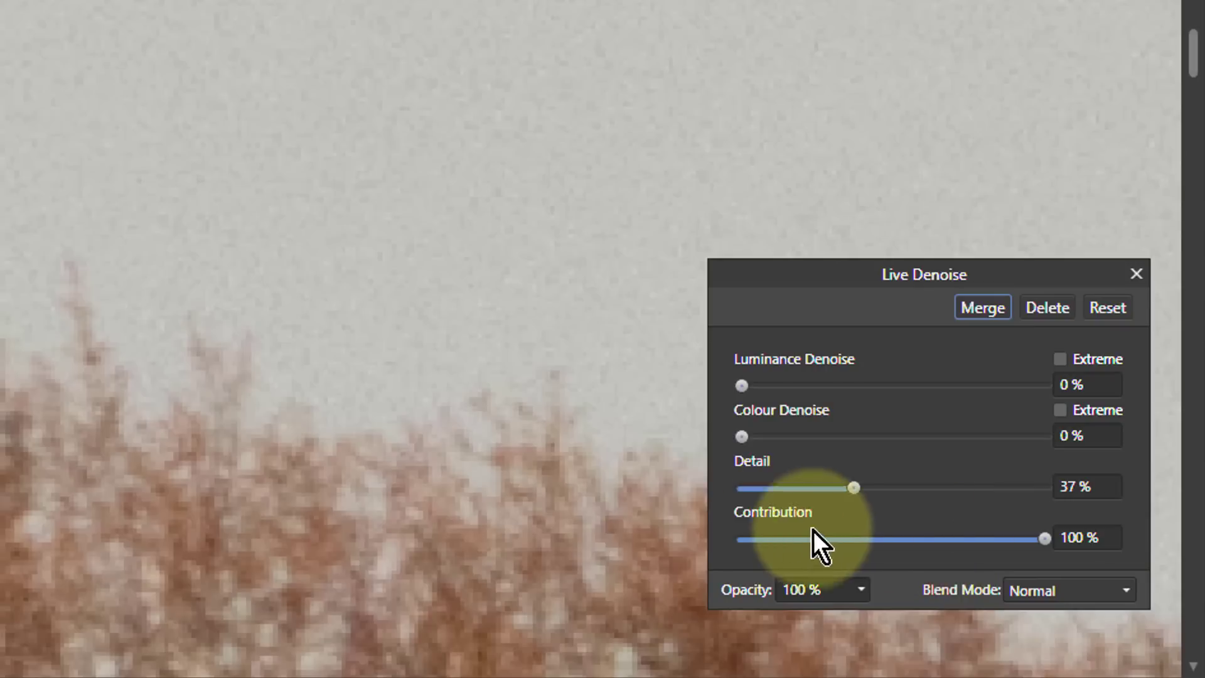
drag(740, 390, 1045, 406)
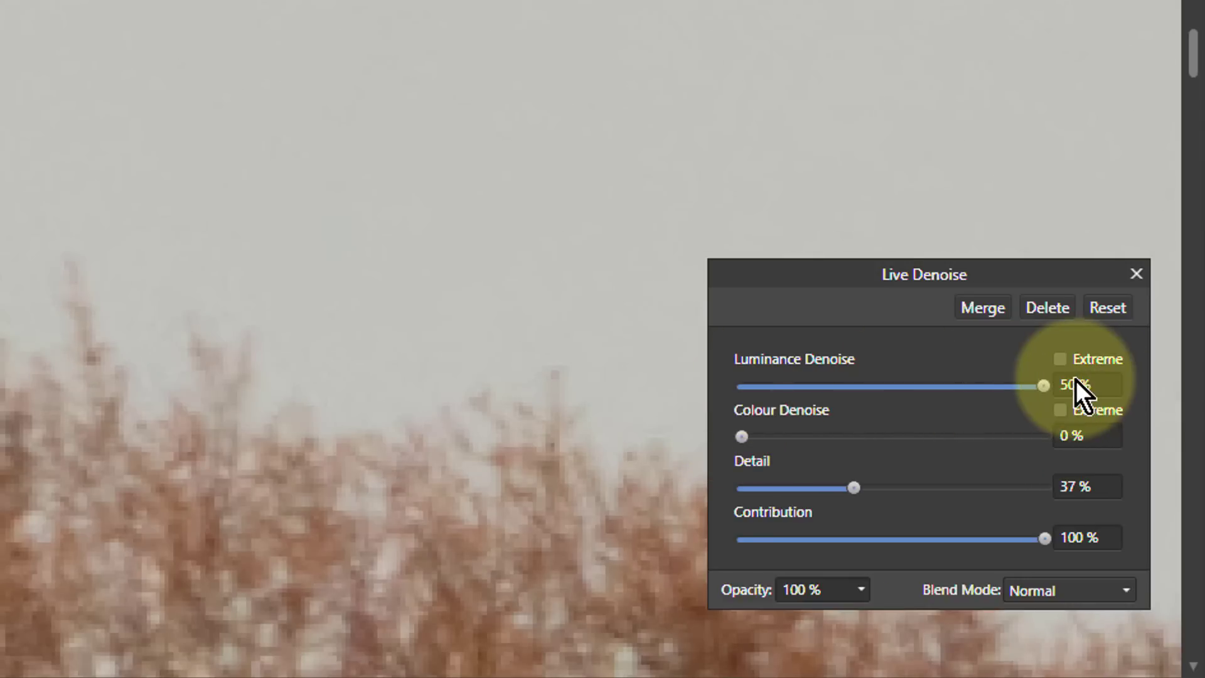
scroll(129, 119, up, 6)
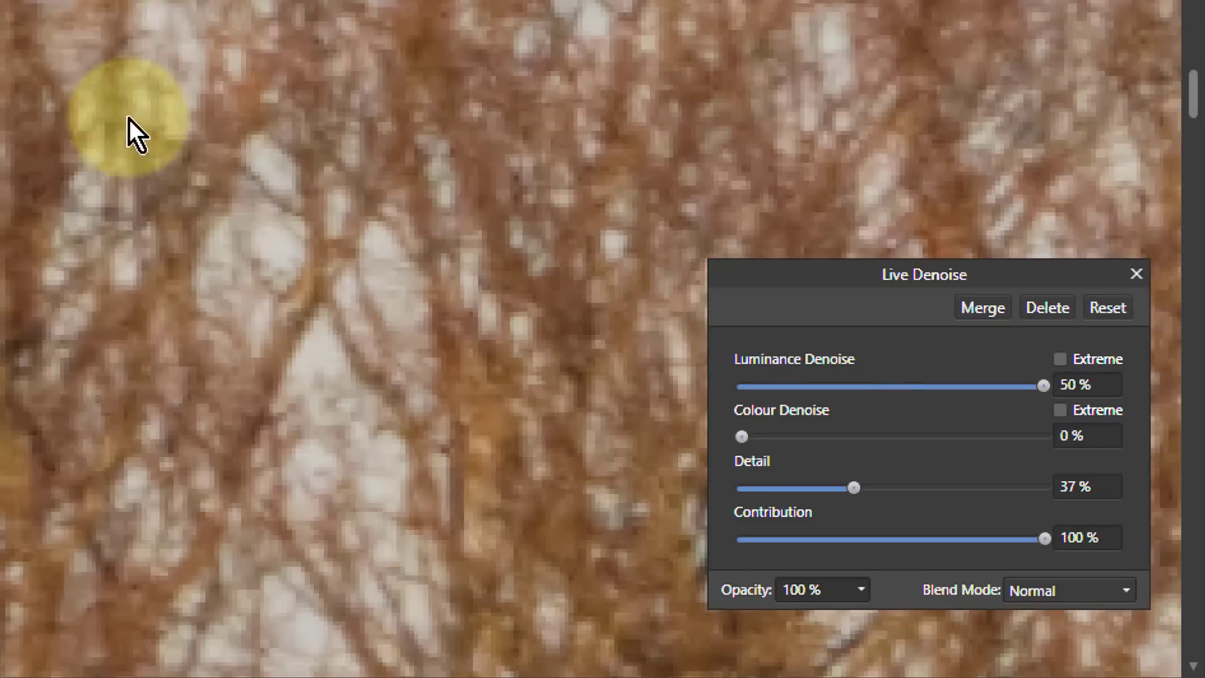
scroll(129, 119, up, 3)
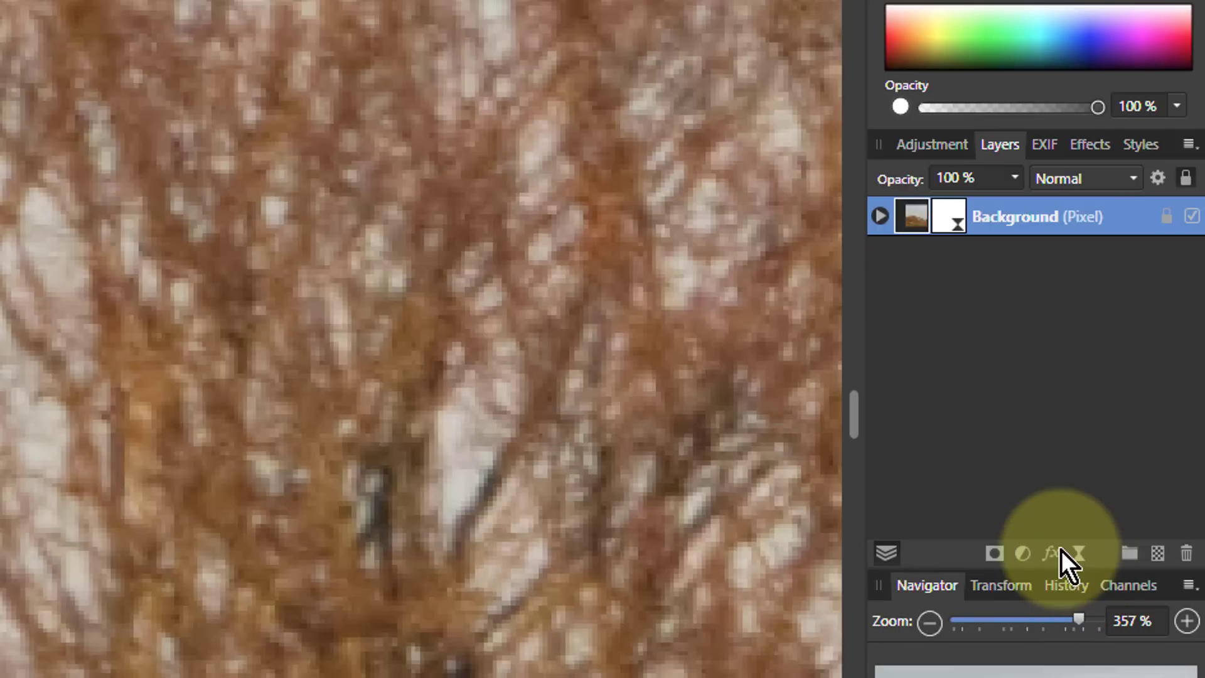
- Add a Live High Pass filter at 0.5 px radius blended in Overlay mode
click(1067, 551)
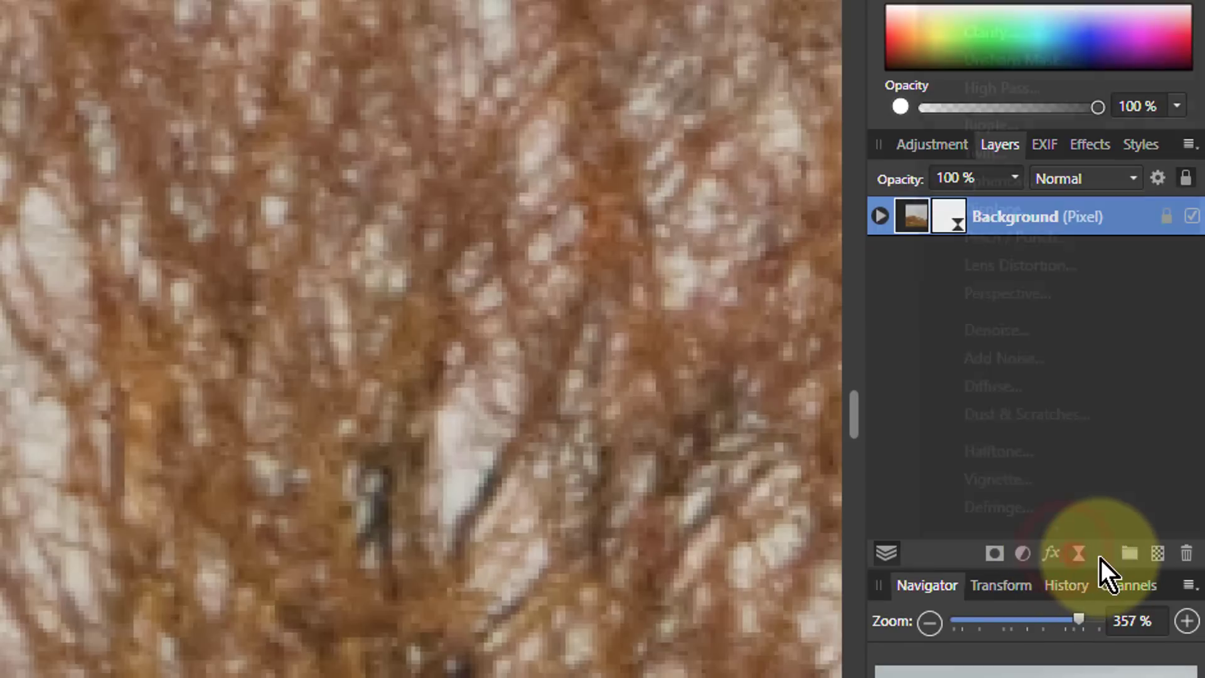
click(966, 94)
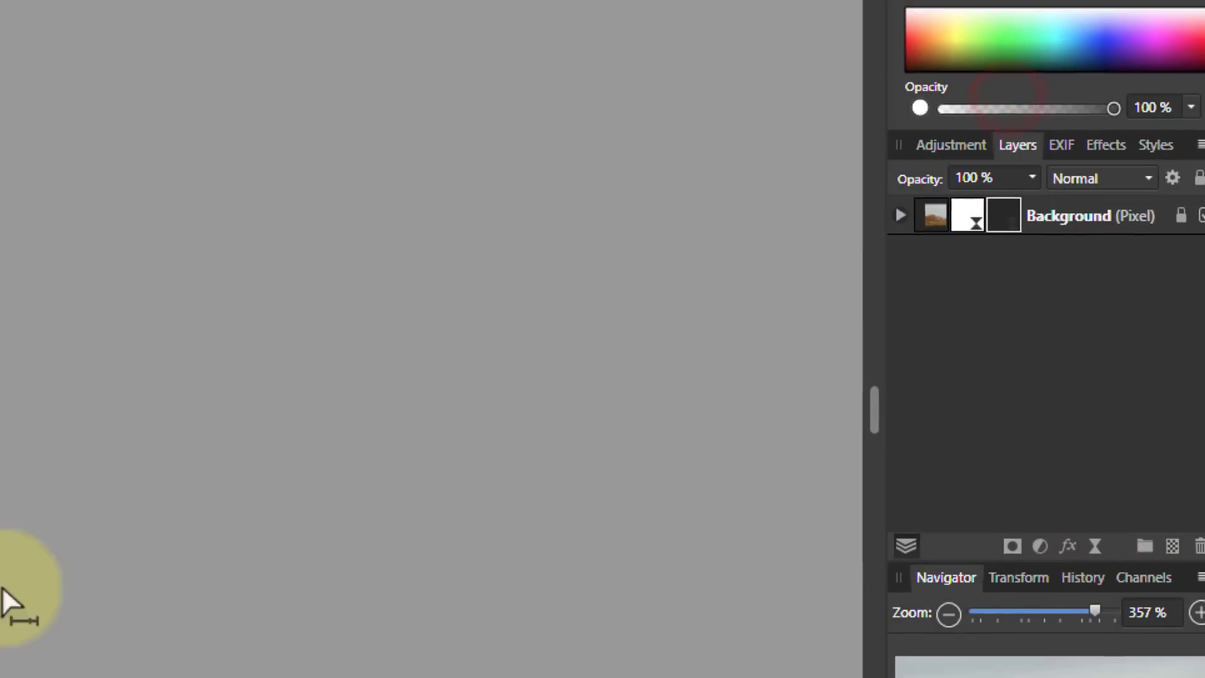
drag(929, 603, 946, 609)
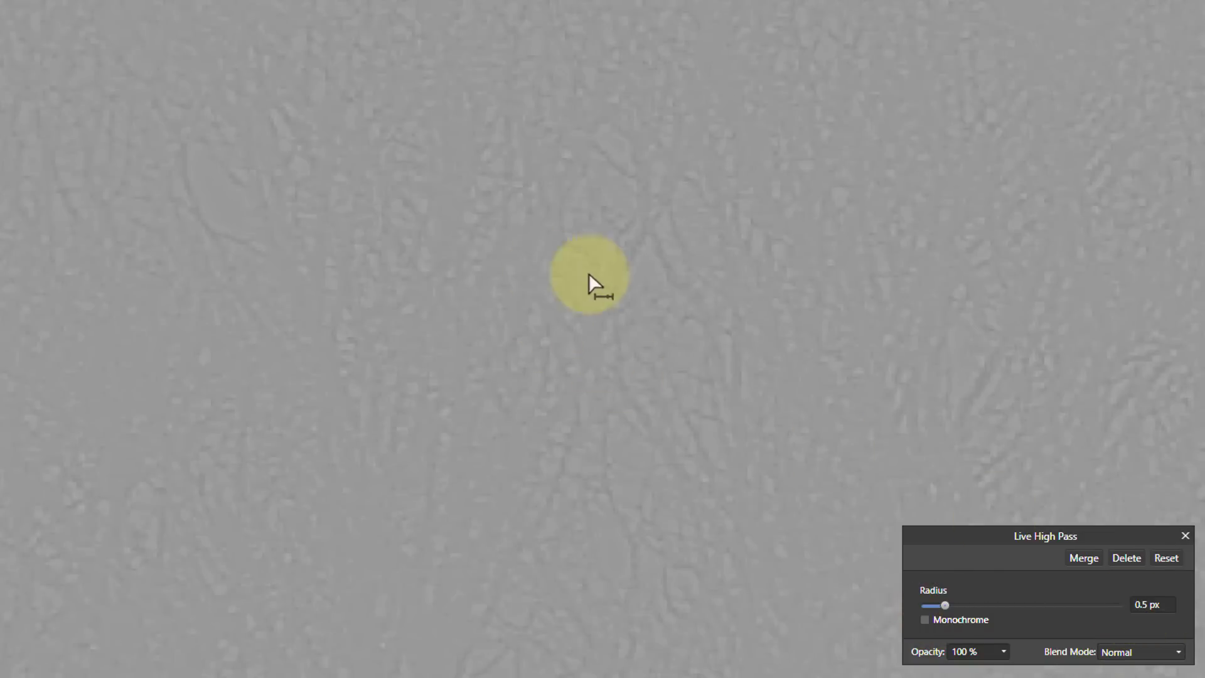
click(1136, 655)
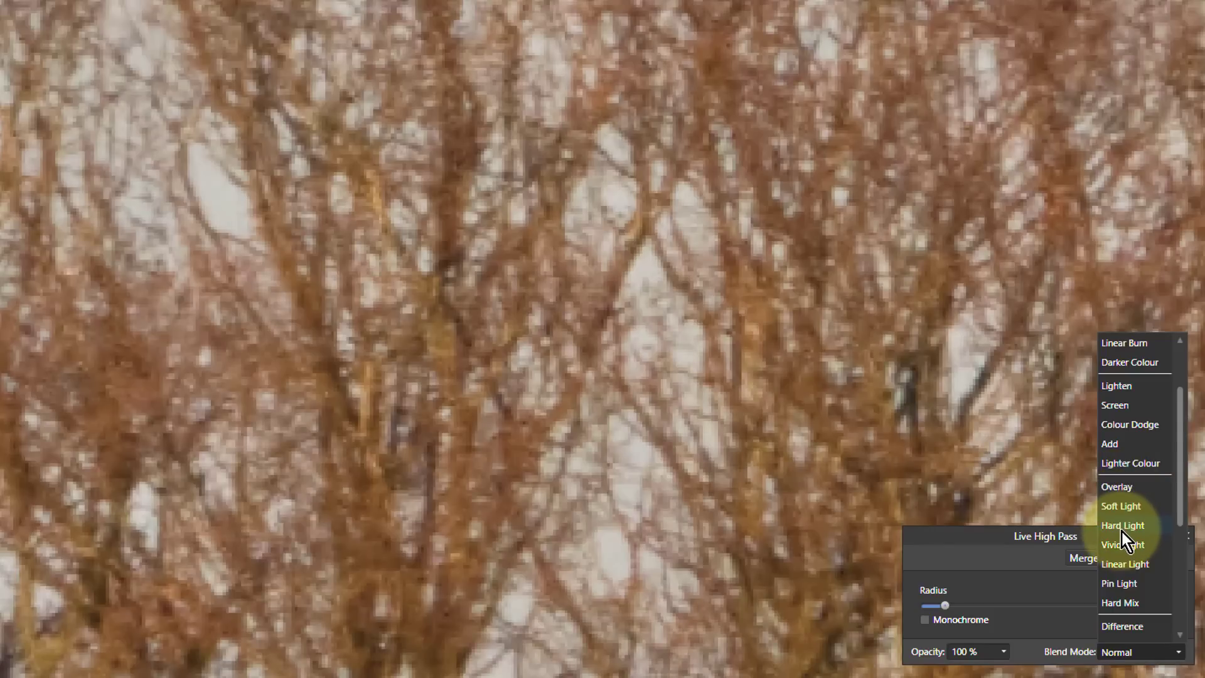
click(1118, 488)
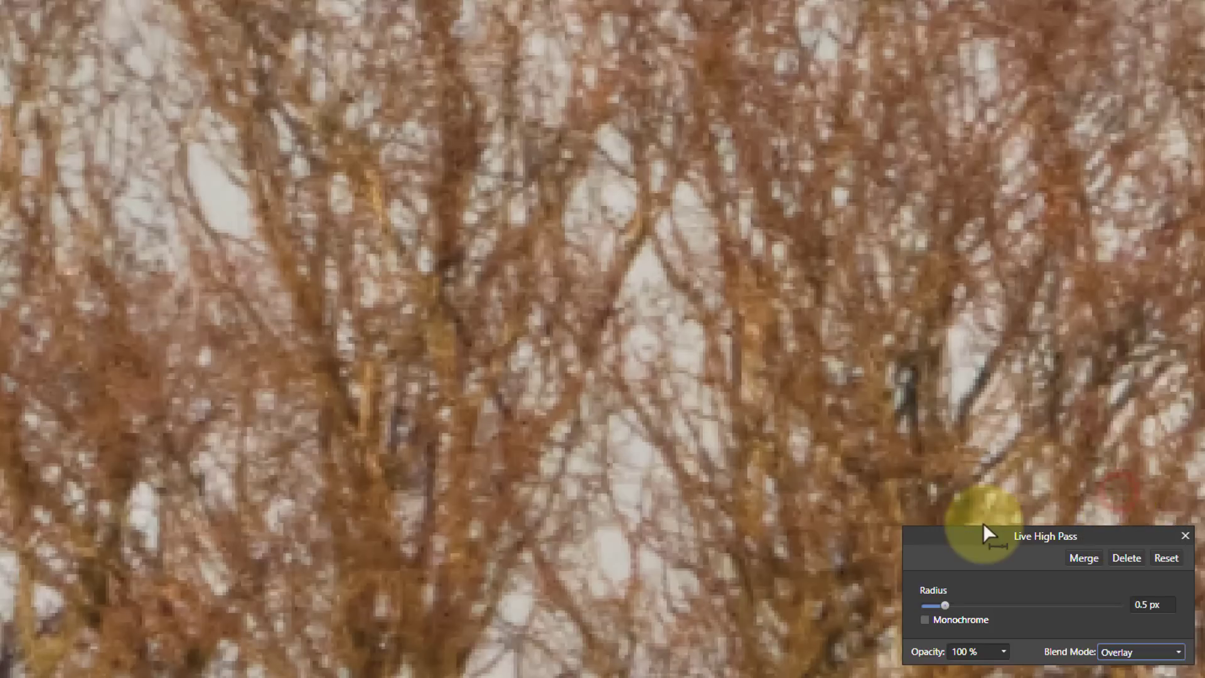
click(1186, 537)
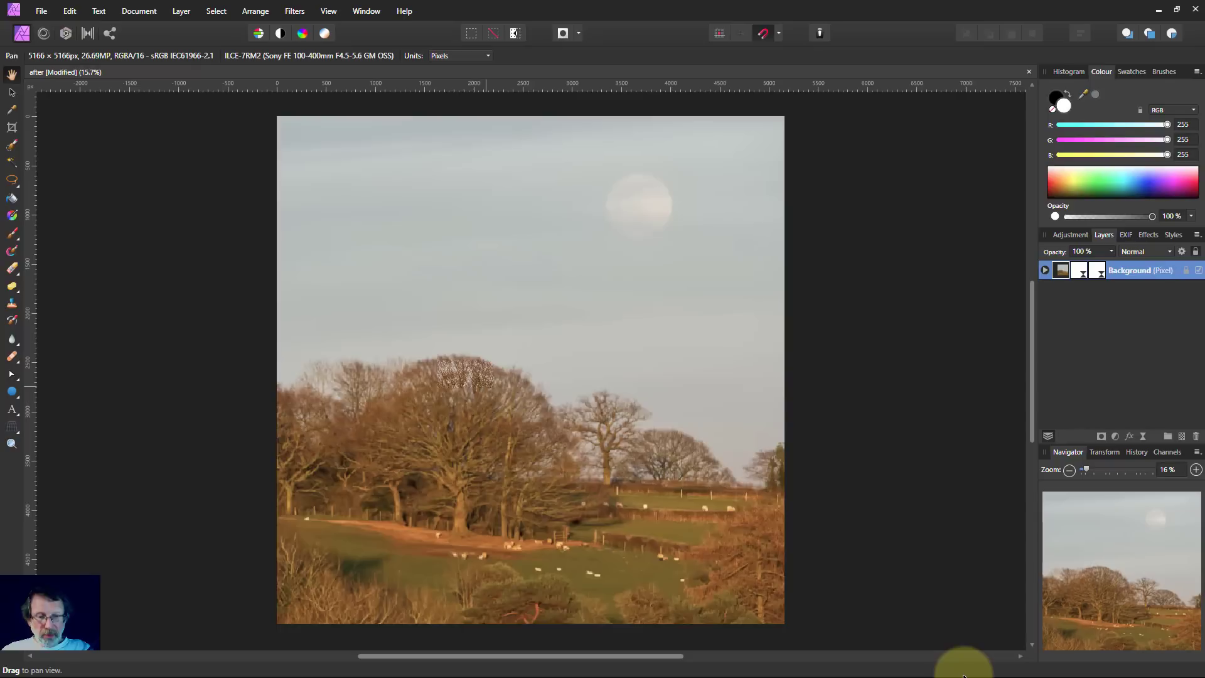
- Preview the green, red and blue channels in greyscale, then return to full RGB colour
key(ctrl+0)
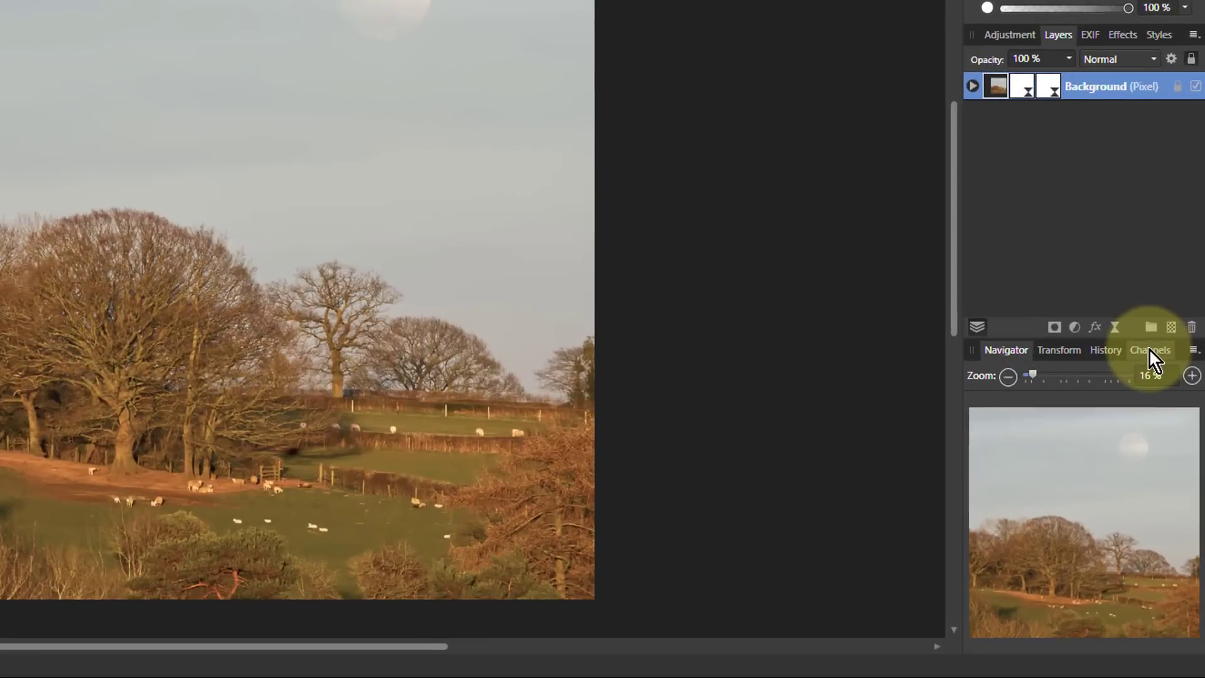
click(1169, 452)
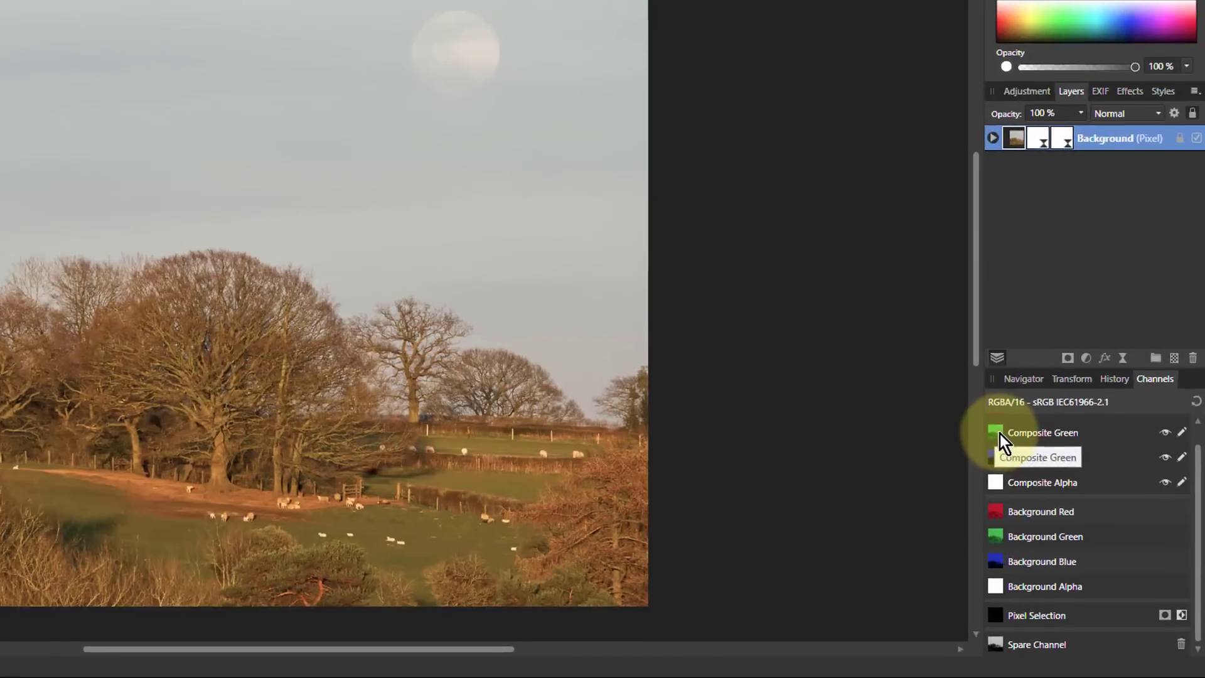
alt+click(963, 396)
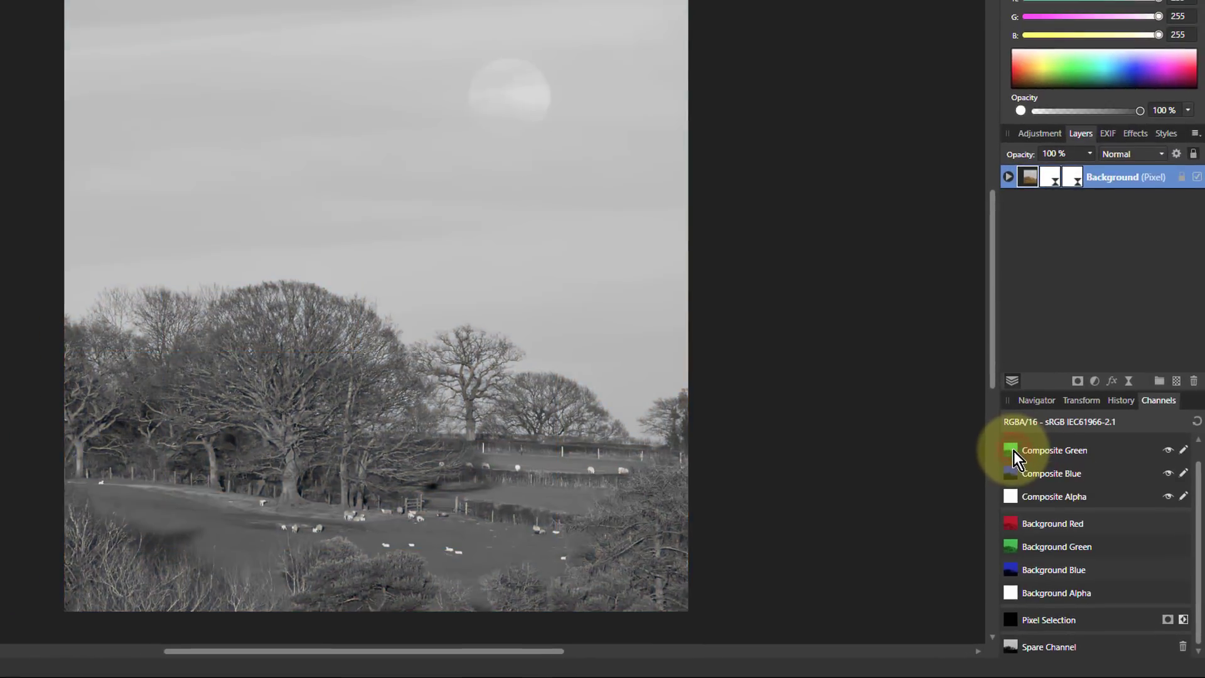
scroll(1014, 451, up, 1)
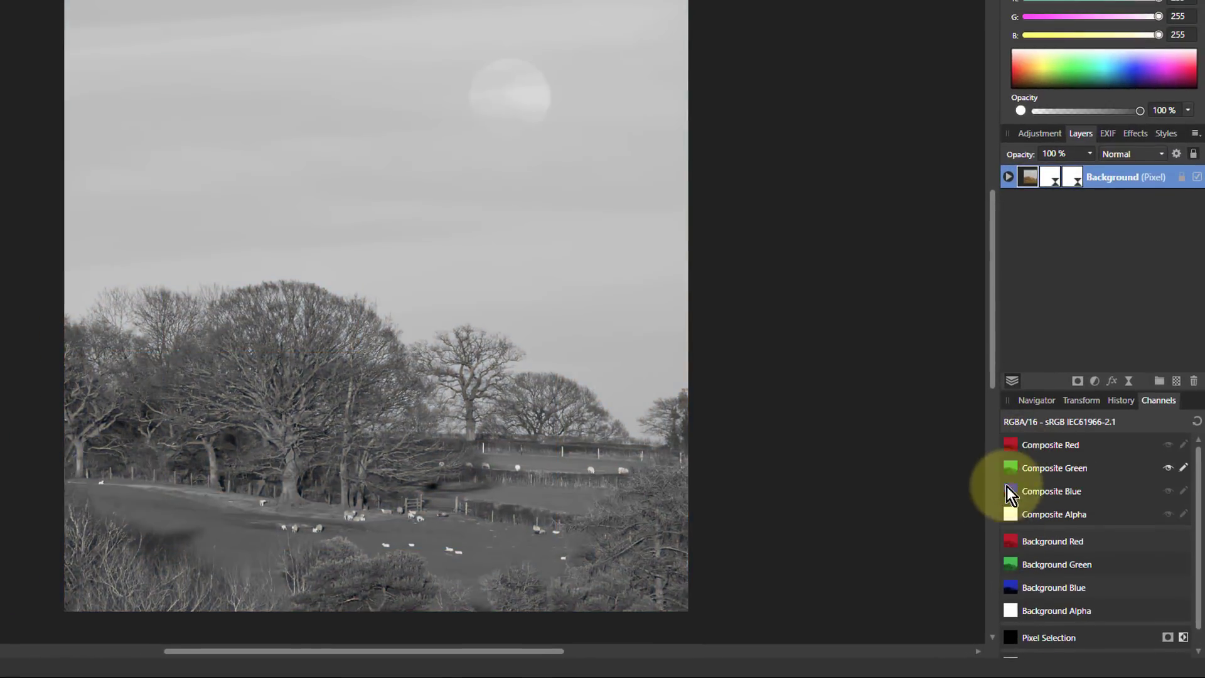
alt+click(1019, 445)
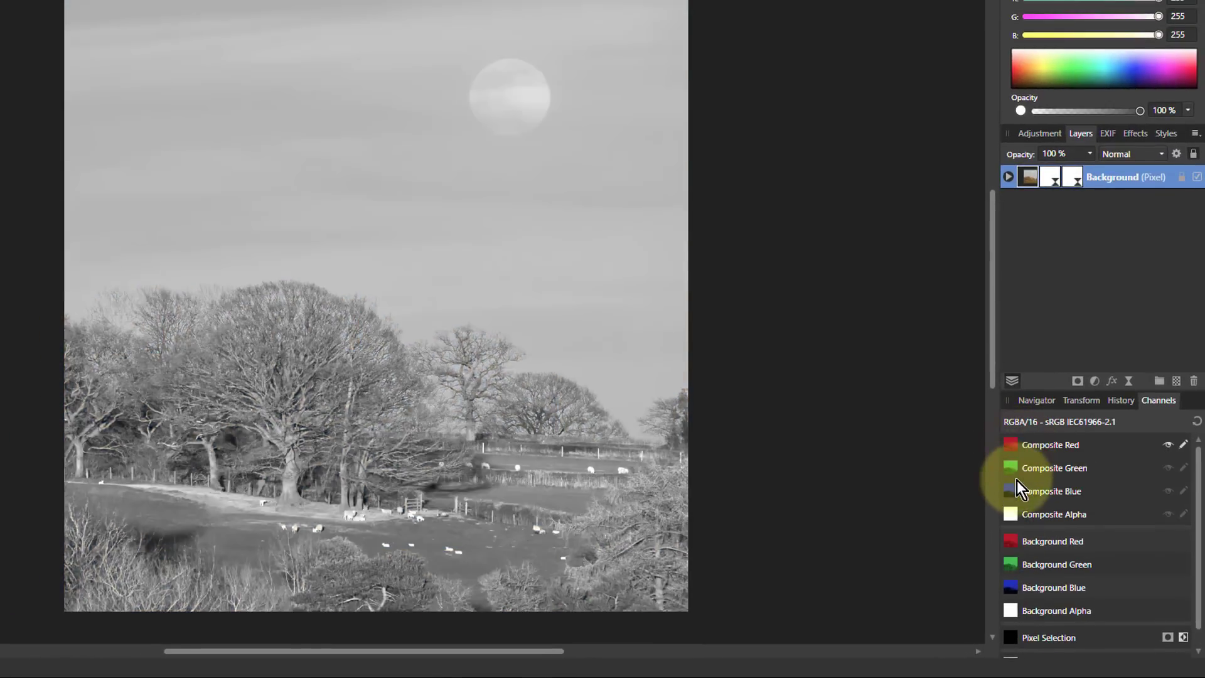
alt+click(1011, 469)
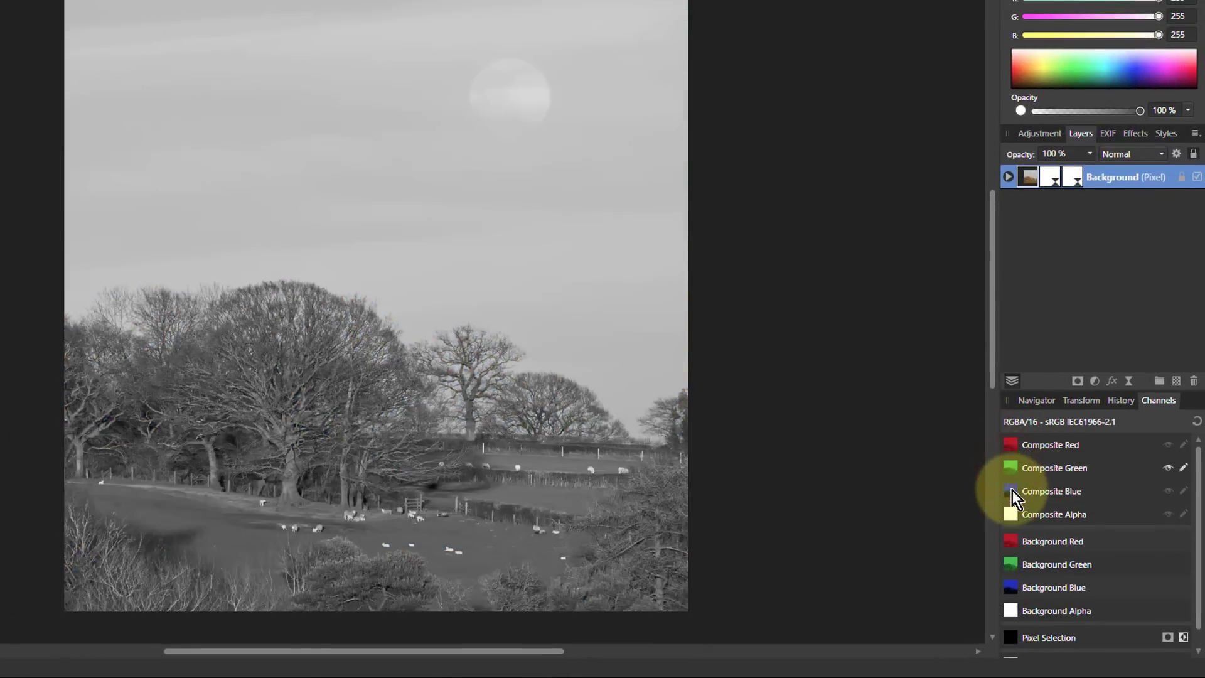
alt+click(1012, 491)
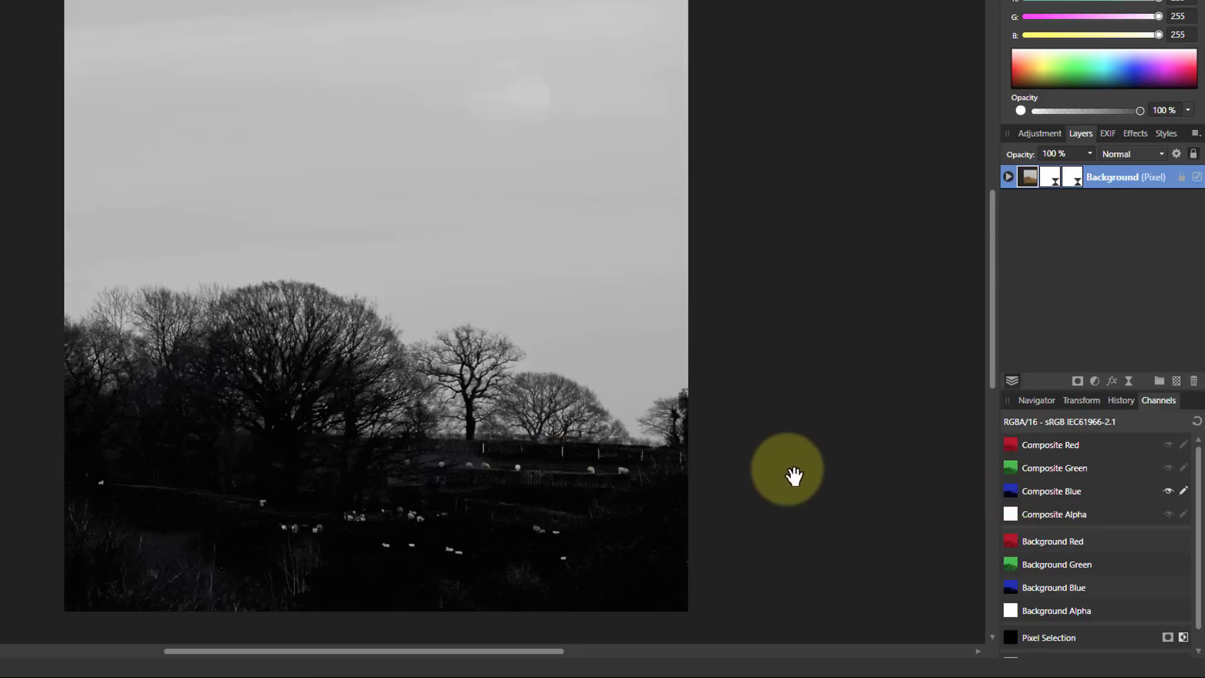
click(1195, 421)
- Create a spare channel from the Background Blue channel
scroll(1073, 577, up, 1)
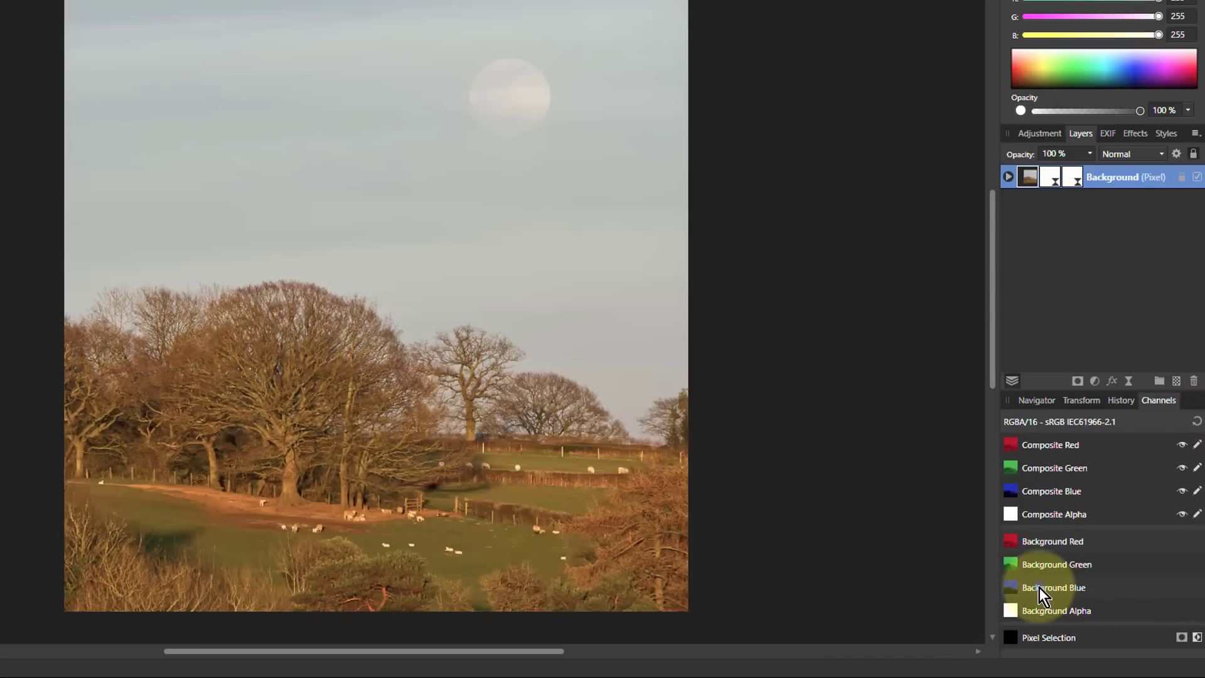
right_click(1039, 587)
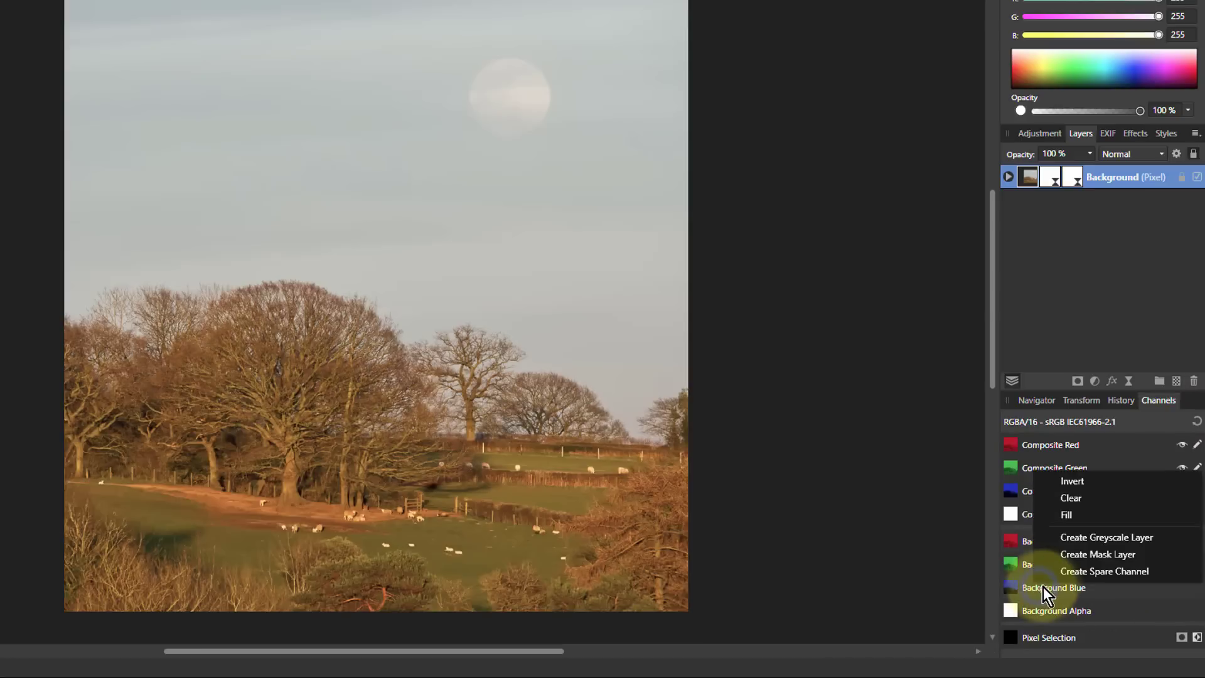
click(1098, 571)
scroll(1099, 571, down, 1)
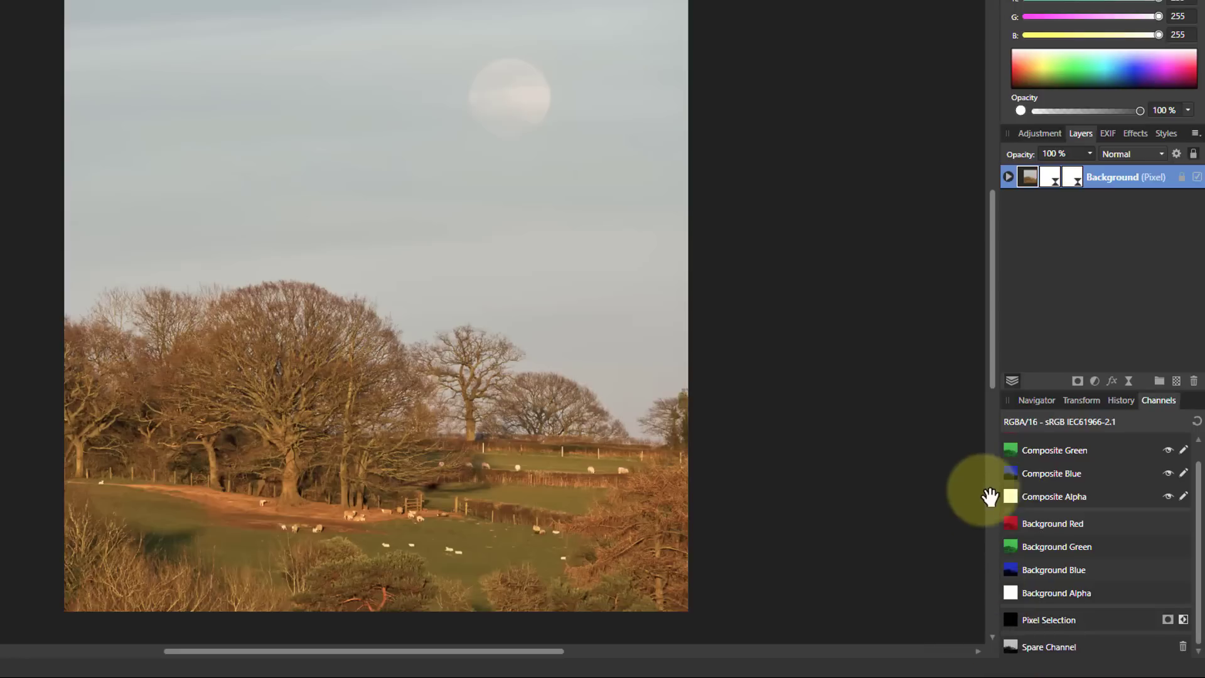
- Load the new spare channel as a pixel selection covering the sky
right_click(1008, 646)
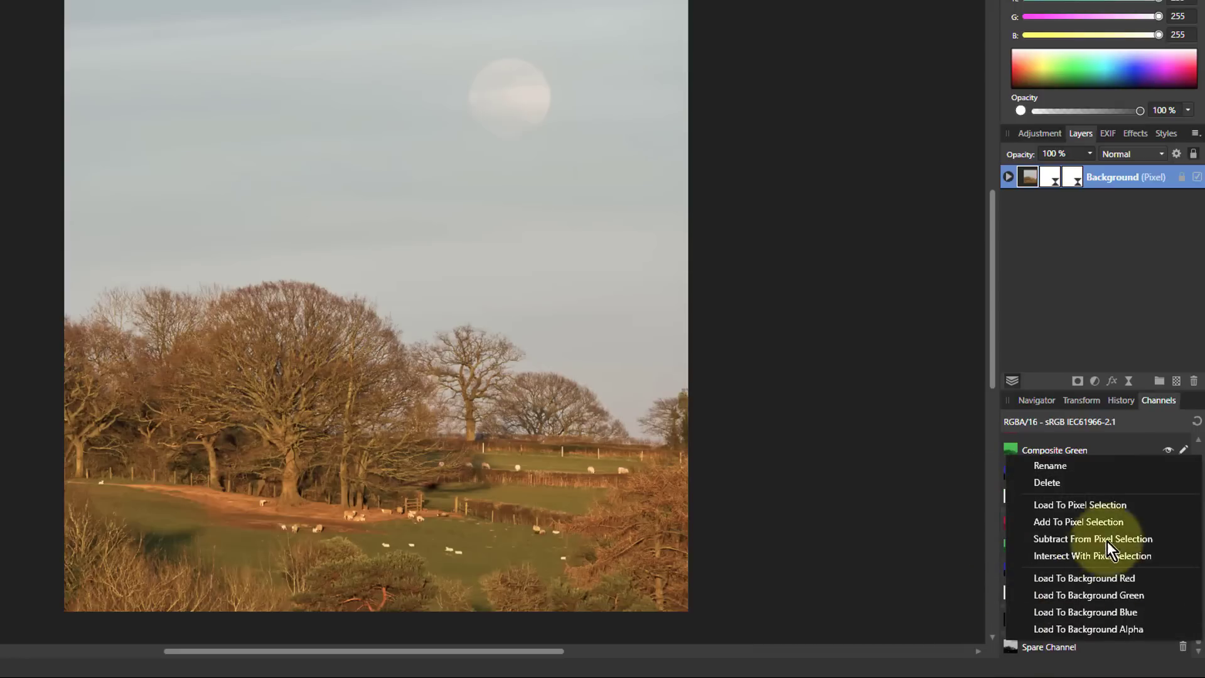
click(1071, 507)
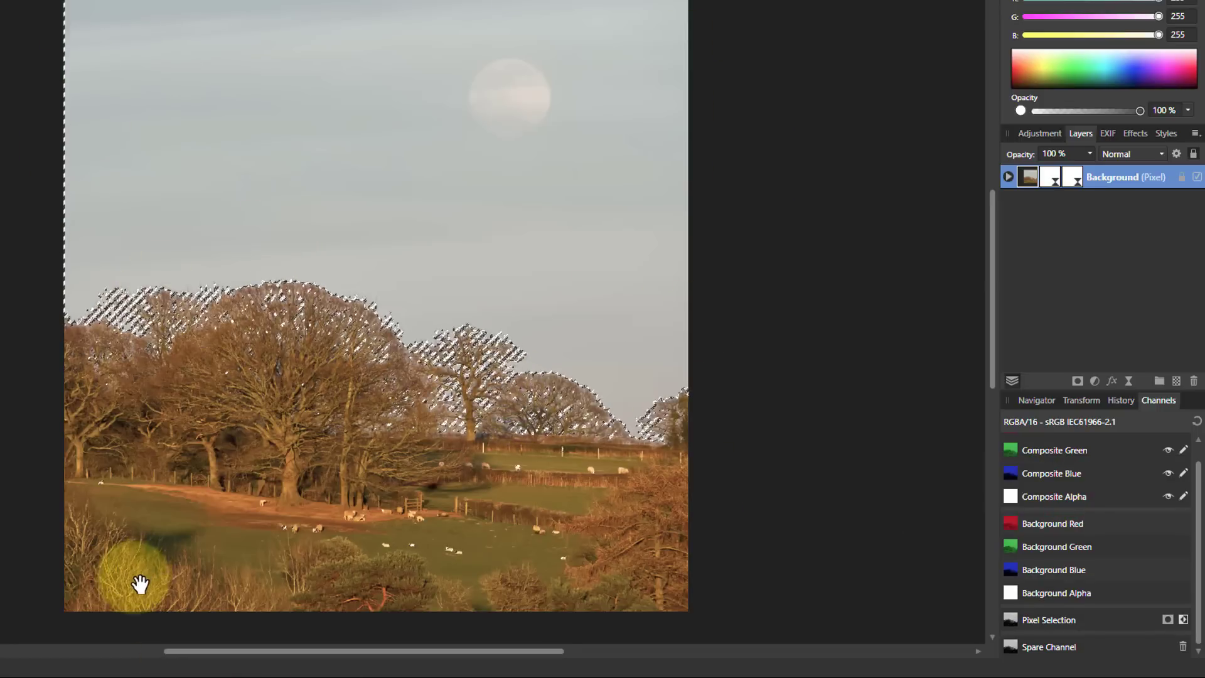
scroll(275, 527, up, 5)
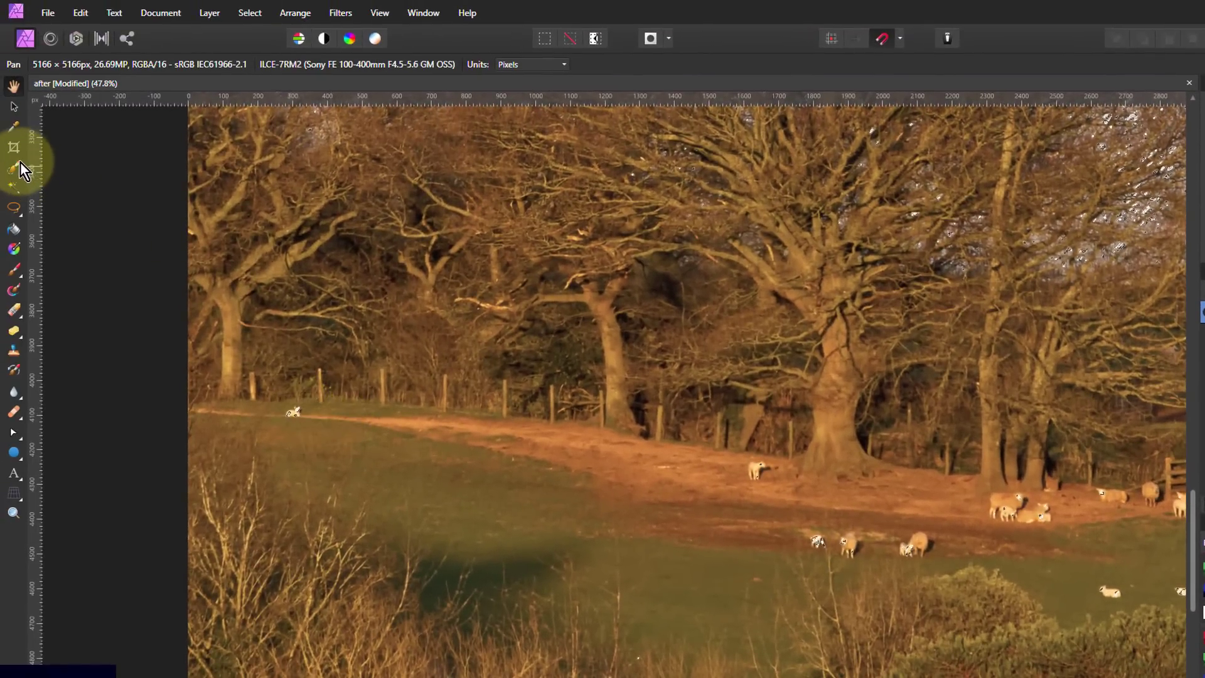
- Pick the Selection Brush at 196.7 px width and check the selection edges across the photo
click(14, 168)
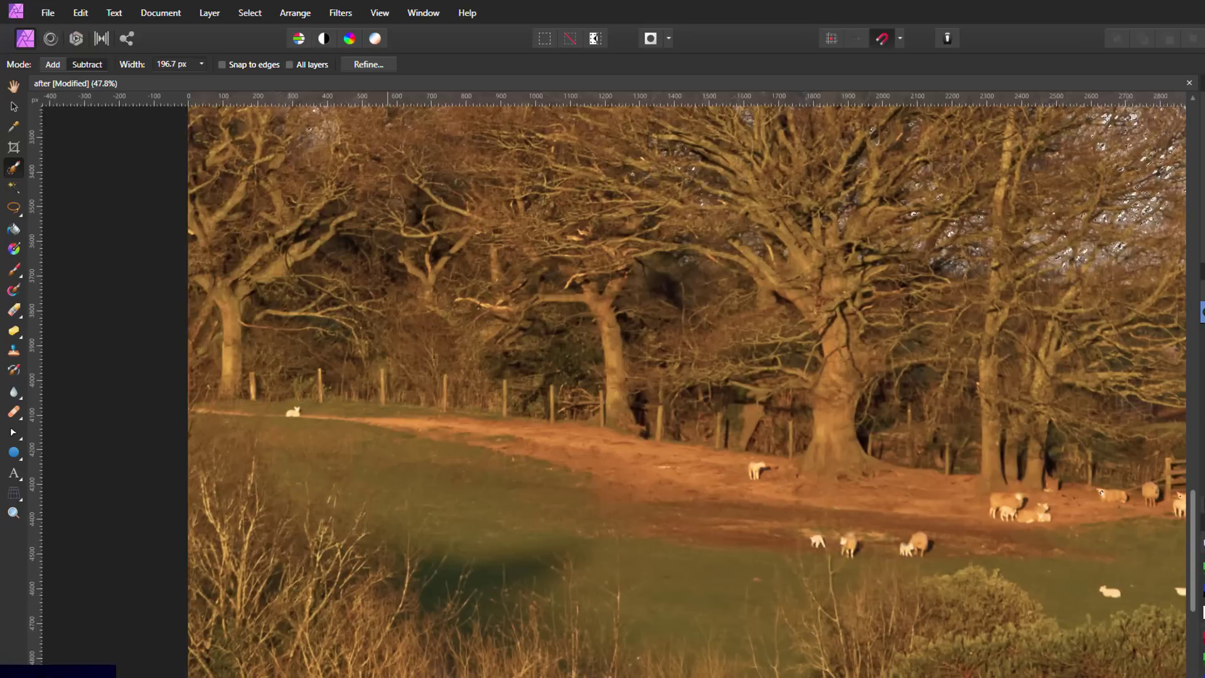
scroll(607, 384, right, 10)
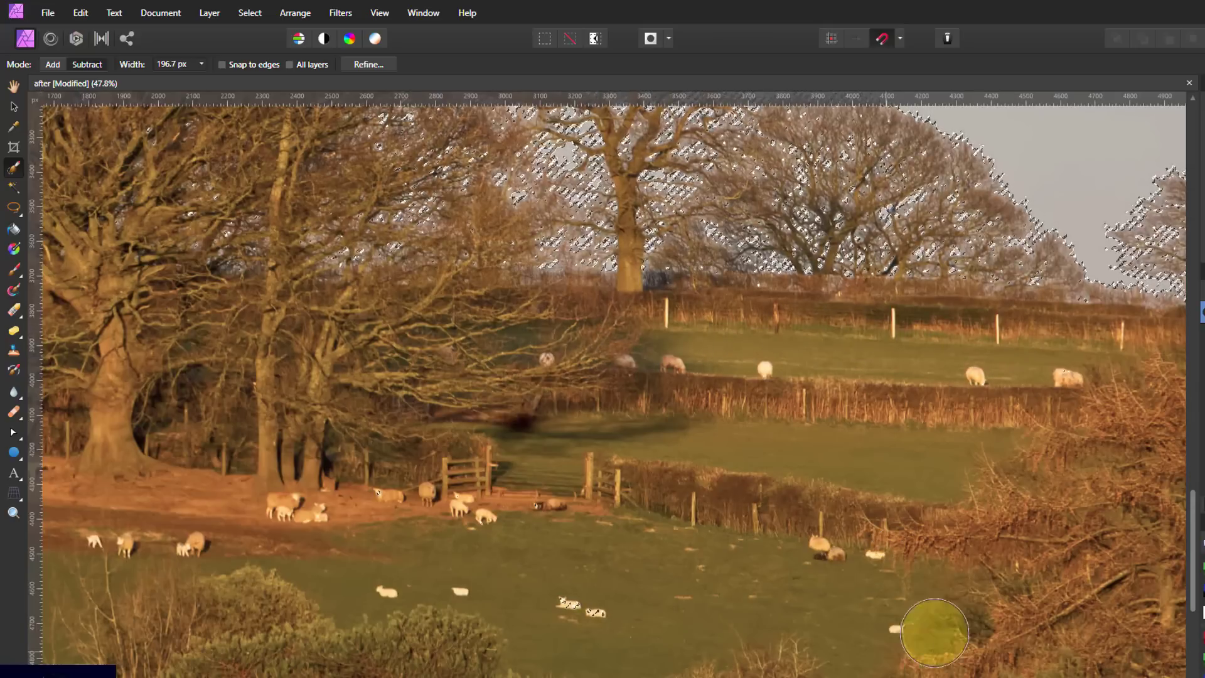
scroll(902, 628, left, 2)
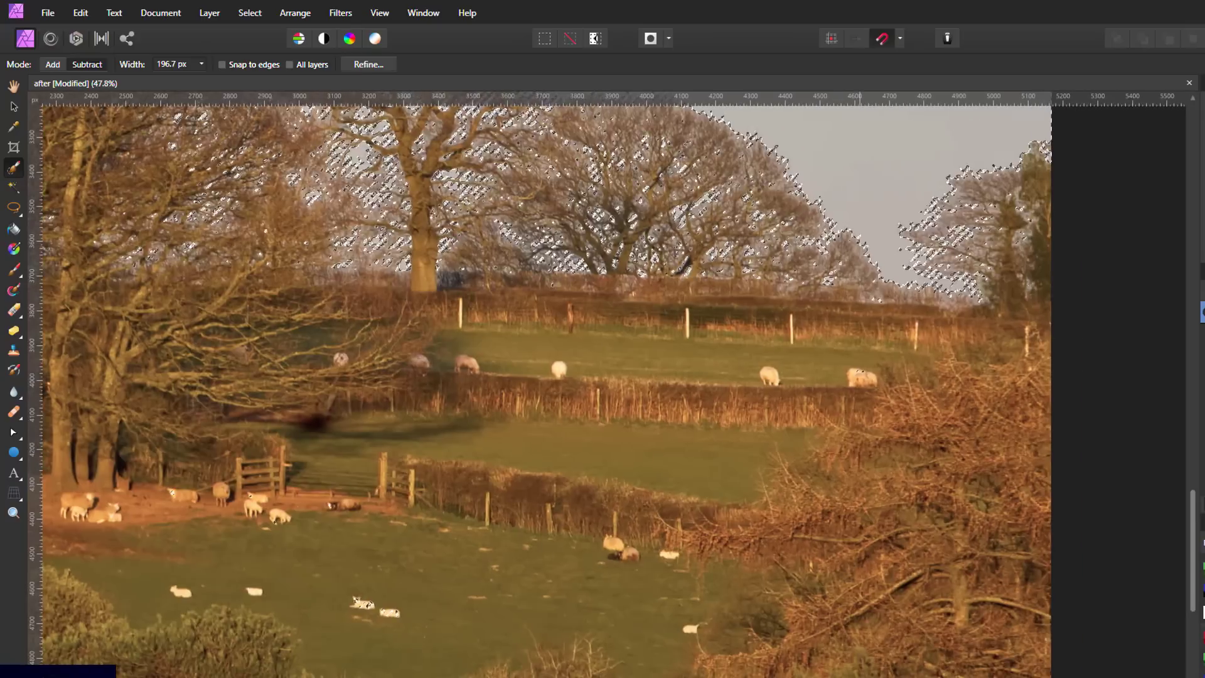
scroll(659, 383, left, 6)
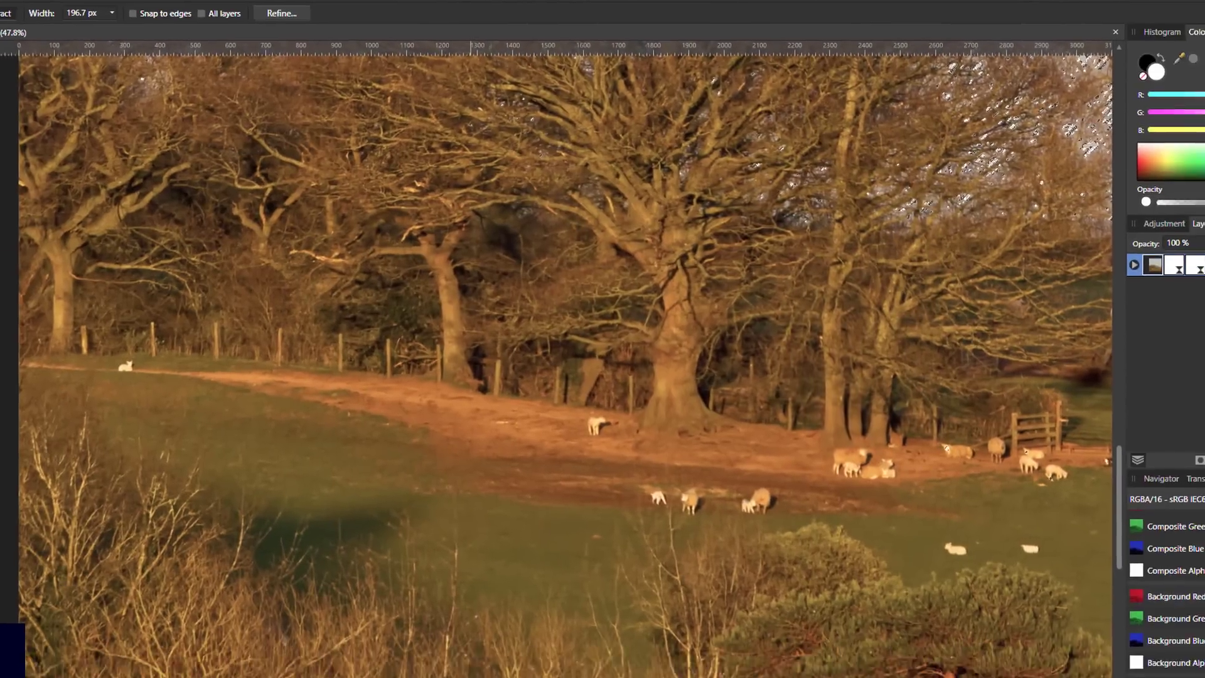
scroll(627, 628, down, 3)
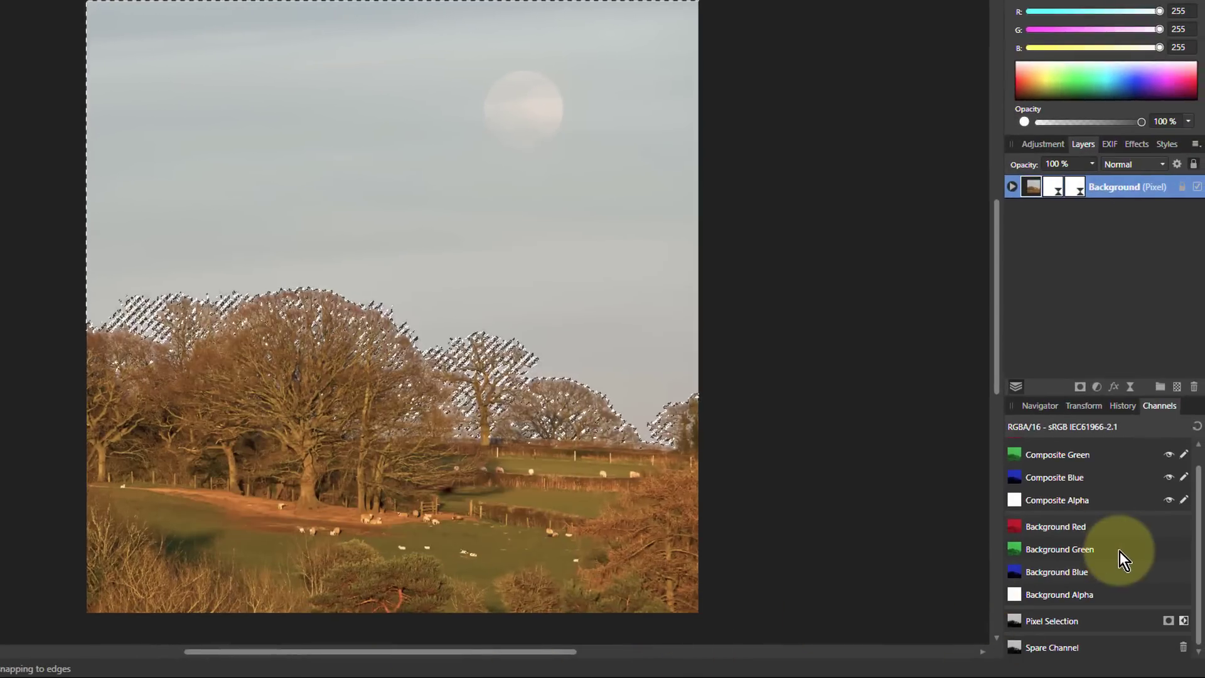
- Save the sky selection as a spare channel named 'sky', deleting the earlier spare channel
right_click(1053, 619)
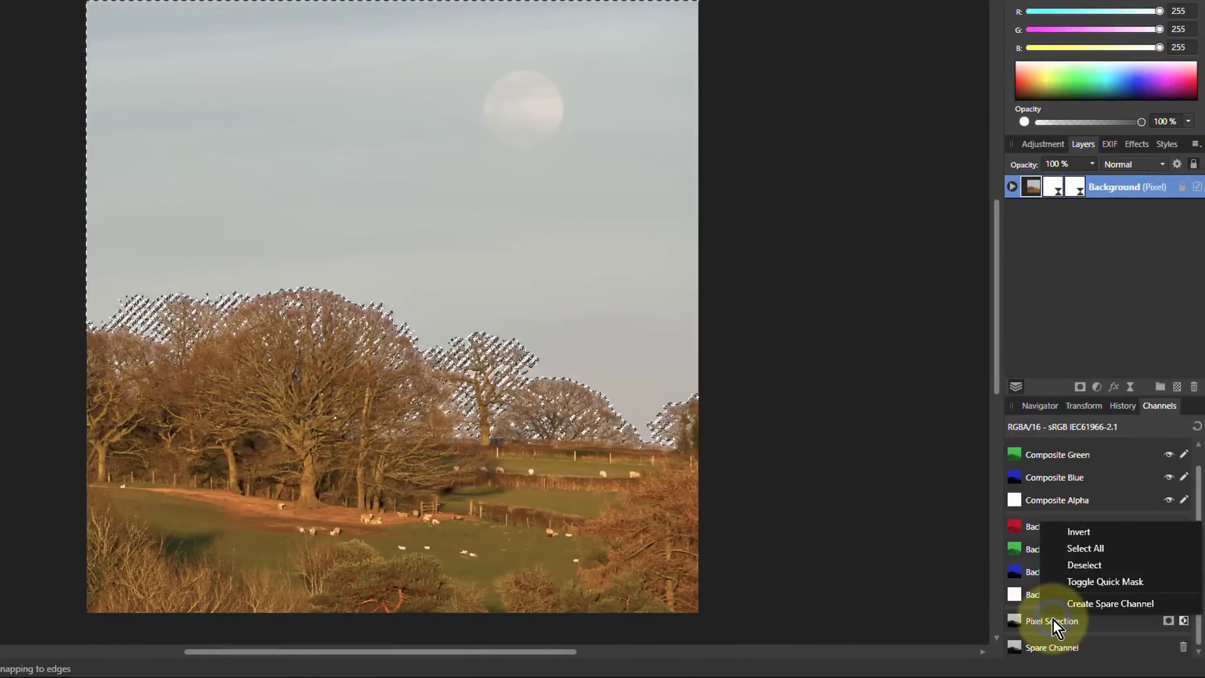
click(1091, 606)
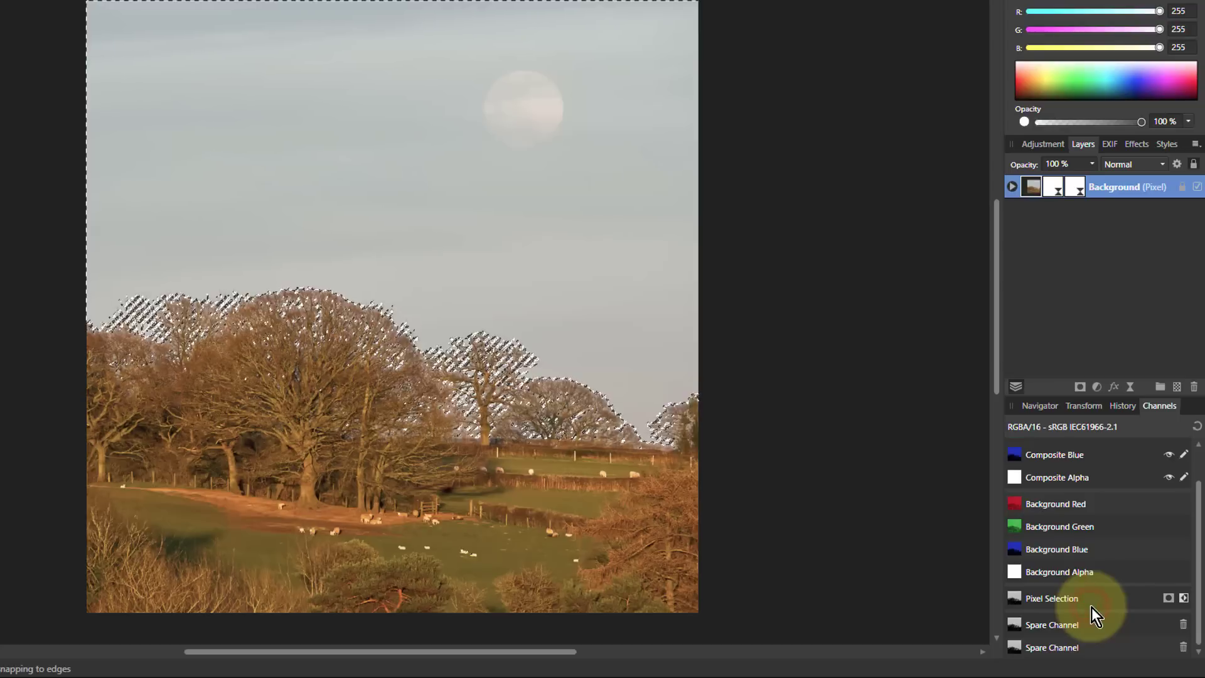
click(1184, 624)
right_click(1059, 649)
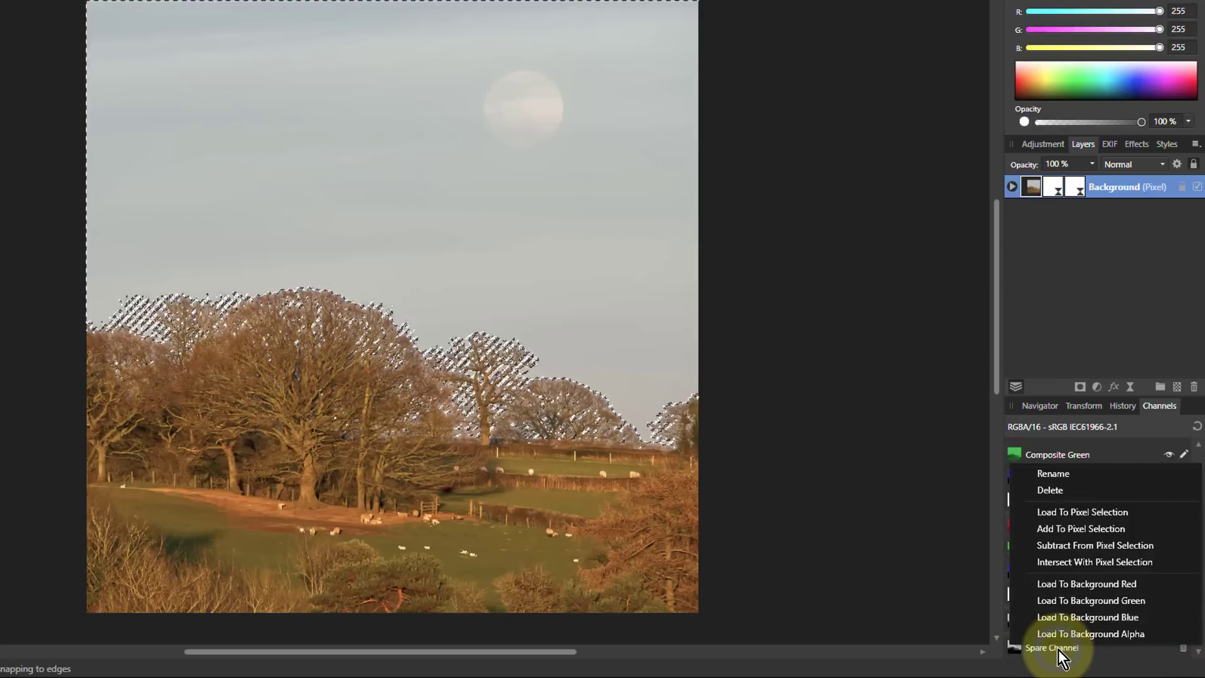
click(1050, 475)
text(sky)
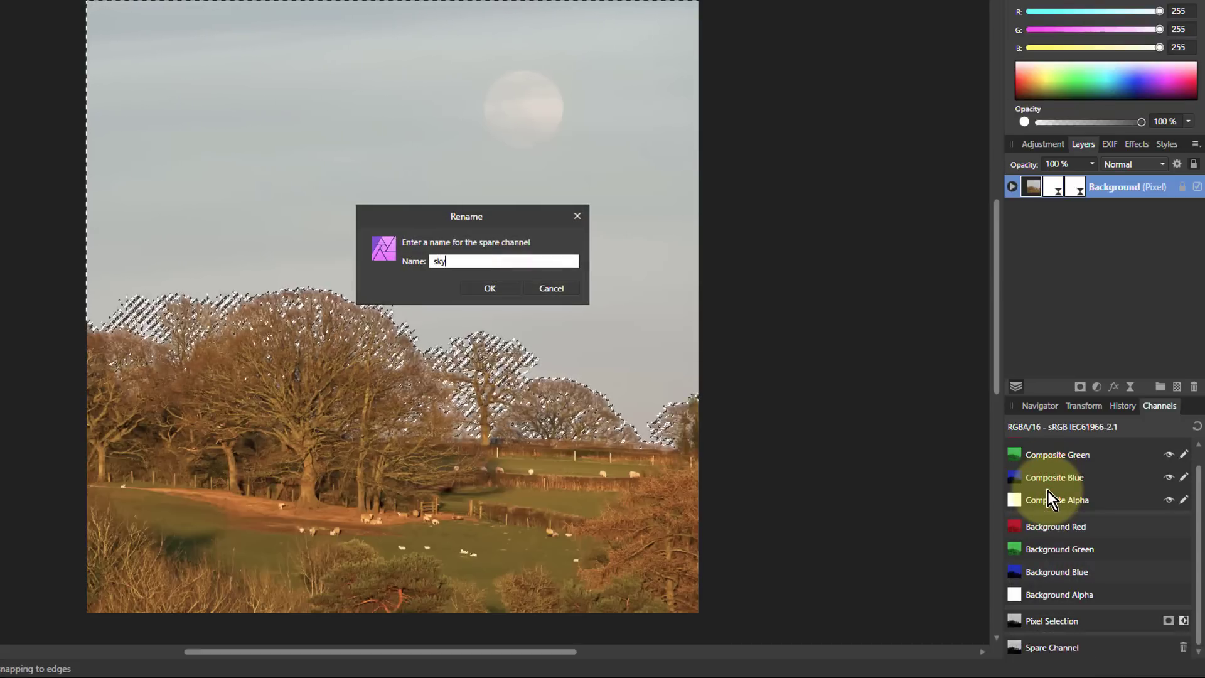
key(Return)
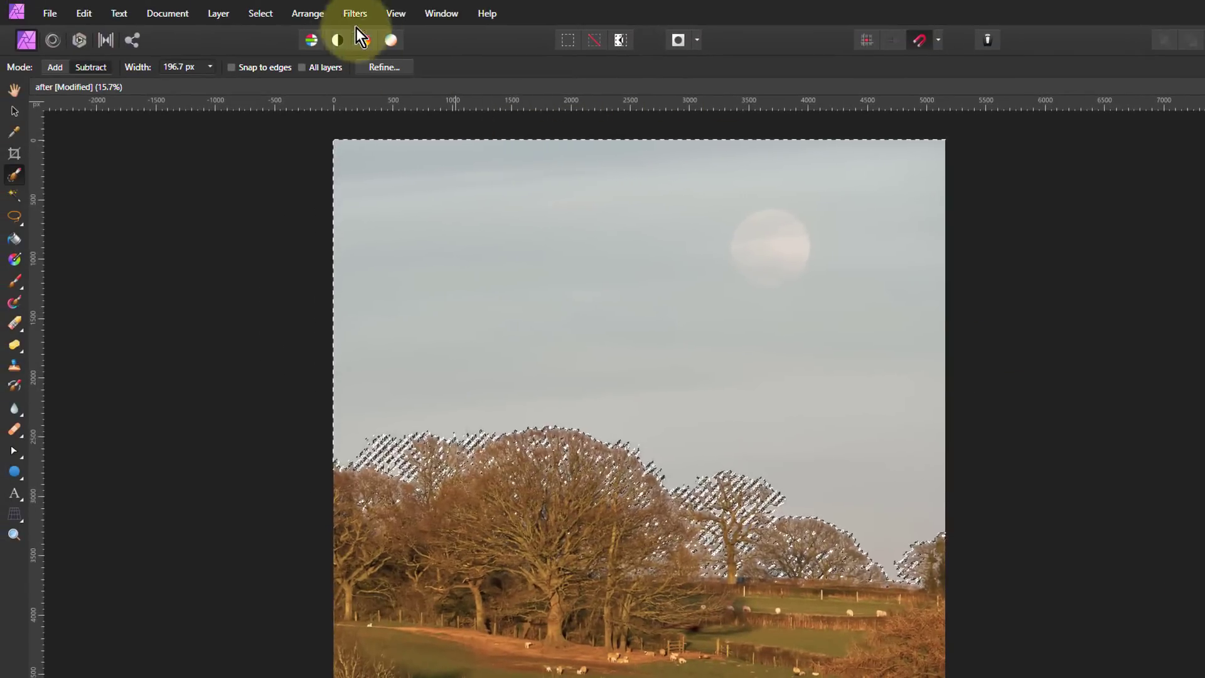
- Invert the selection and save it as a spare channel named 'ground'
click(254, 13)
click(290, 77)
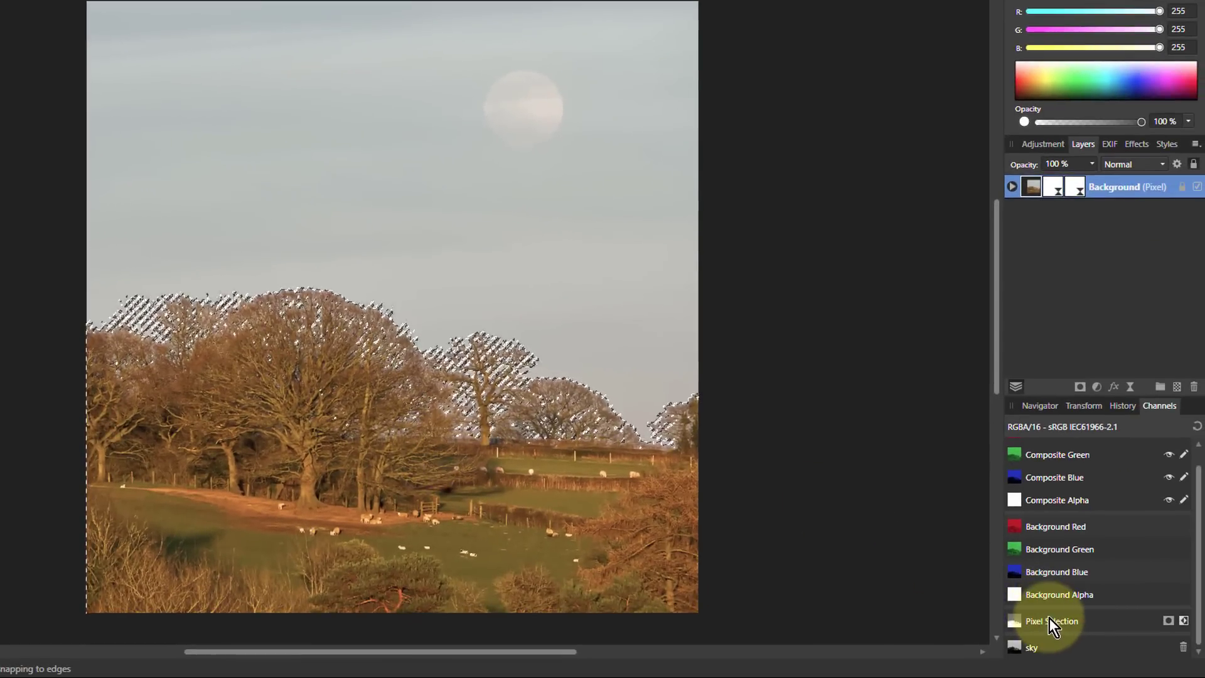
right_click(1051, 619)
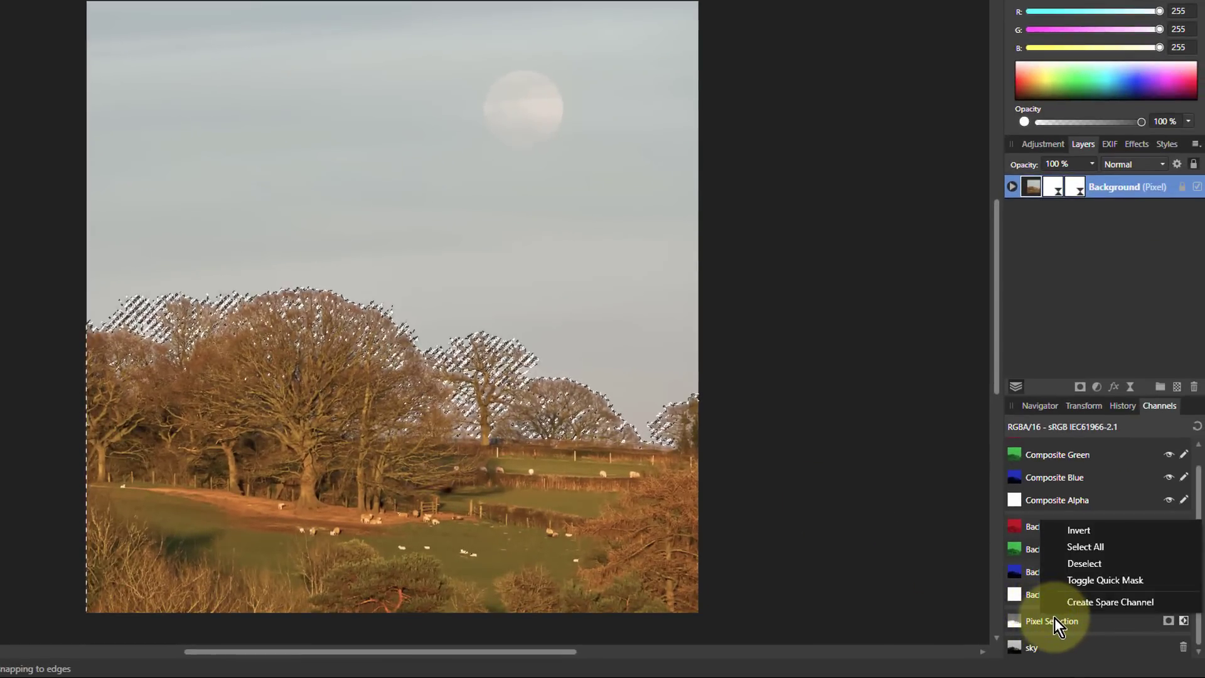
click(1093, 602)
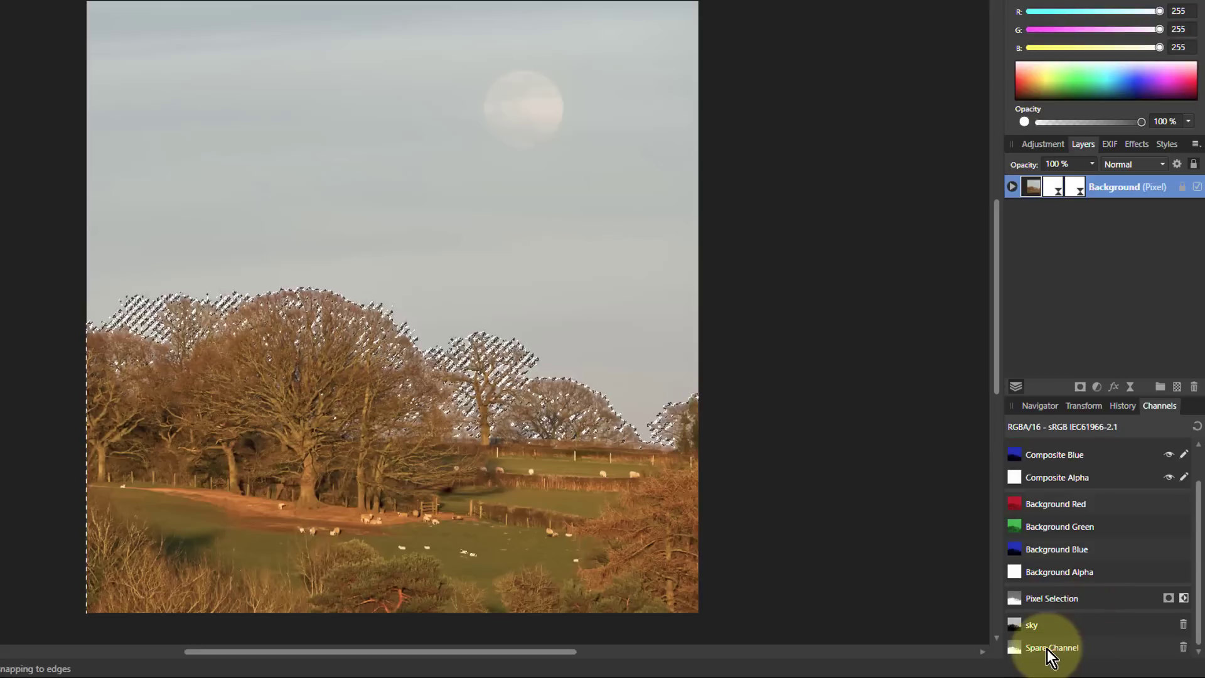
right_click(1047, 649)
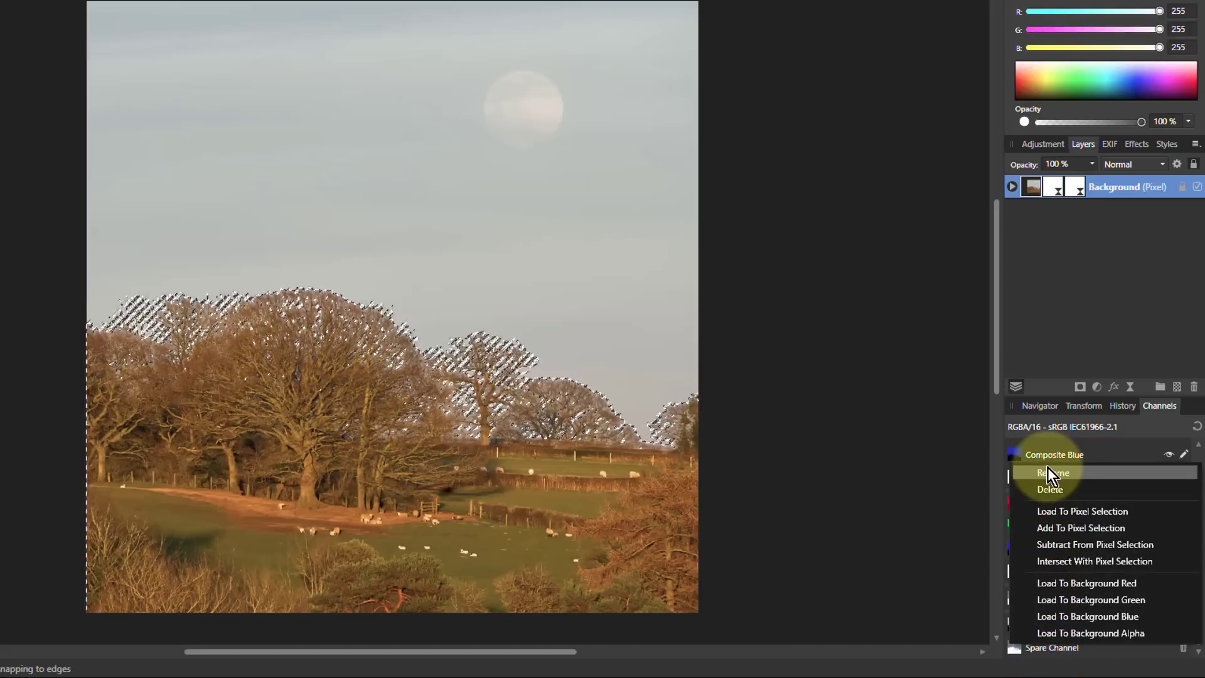
click(1050, 472)
text(groun)
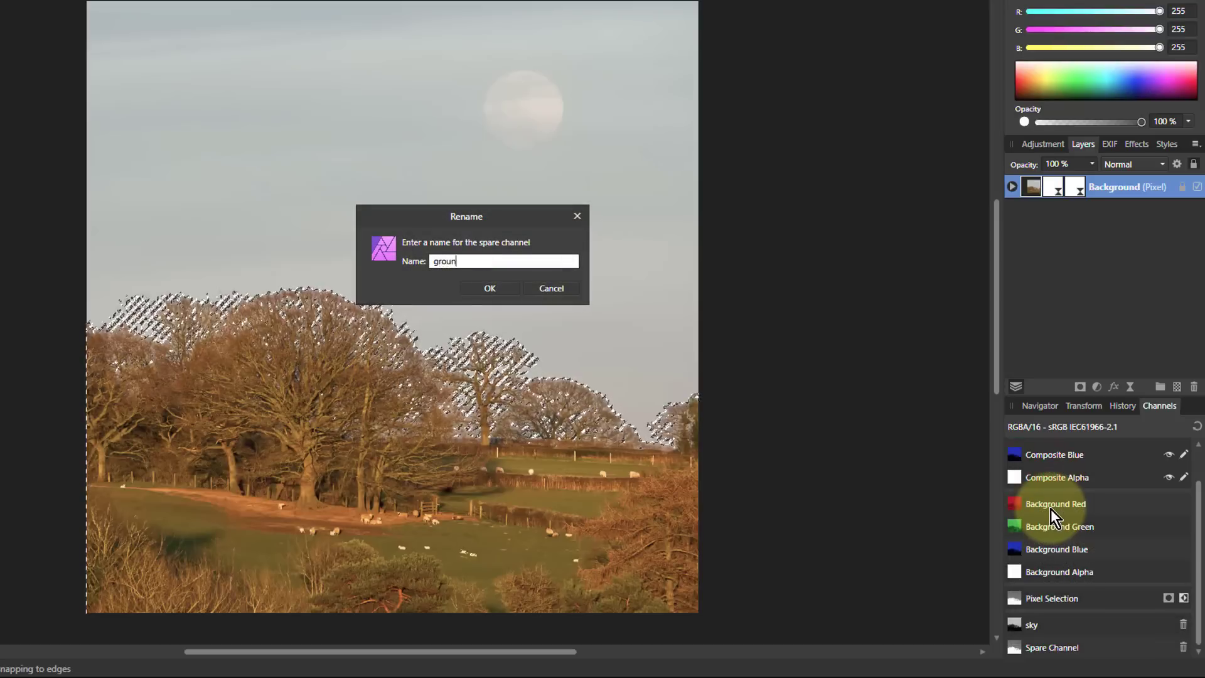
text(d)
key(Return)
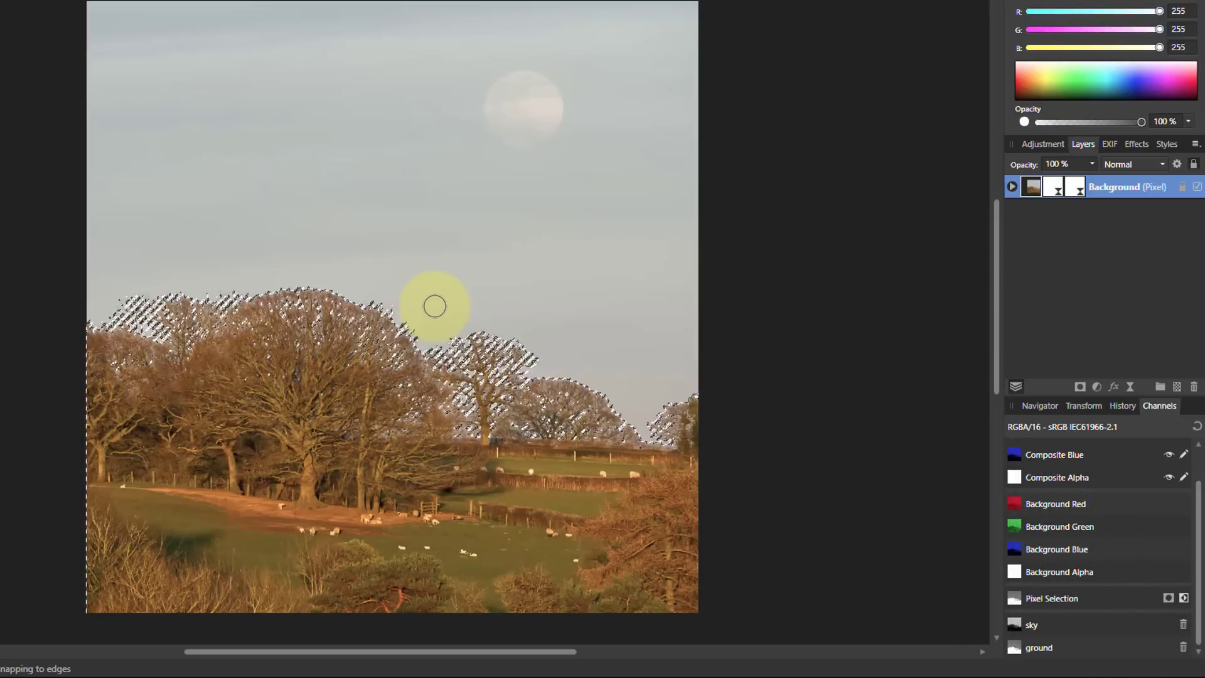
- Deselect, then load the 'sky' channel back as the pixel selection
key(ctrl+d)
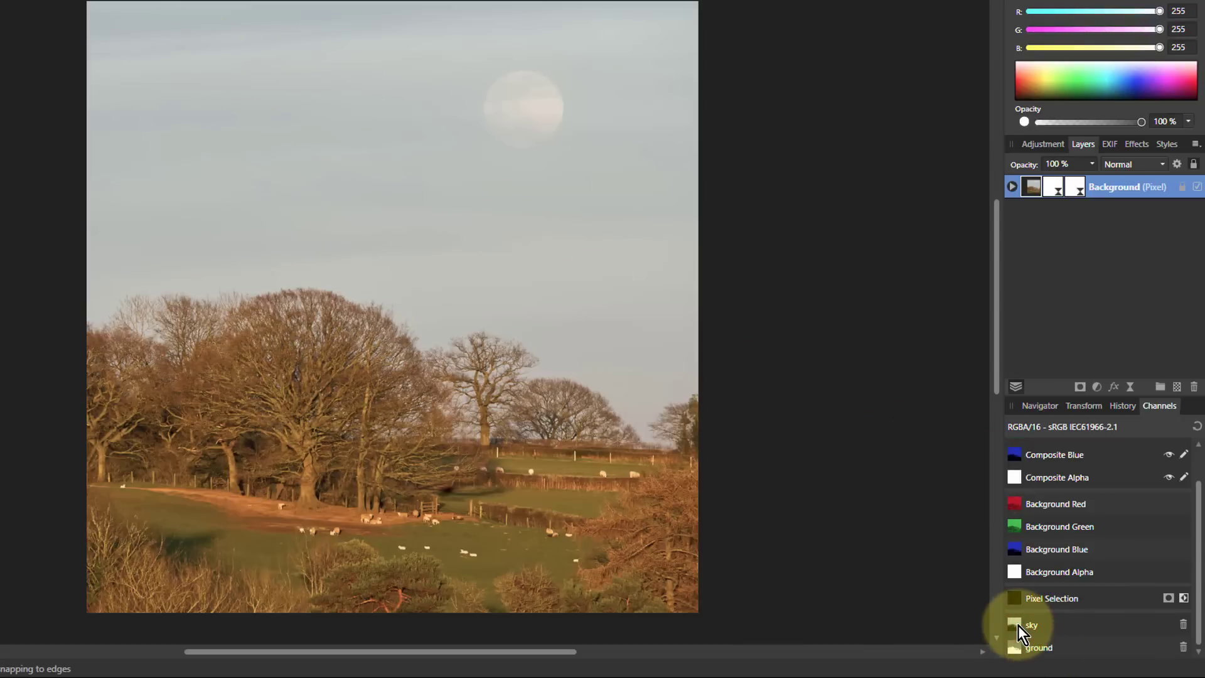
right_click(1014, 625)
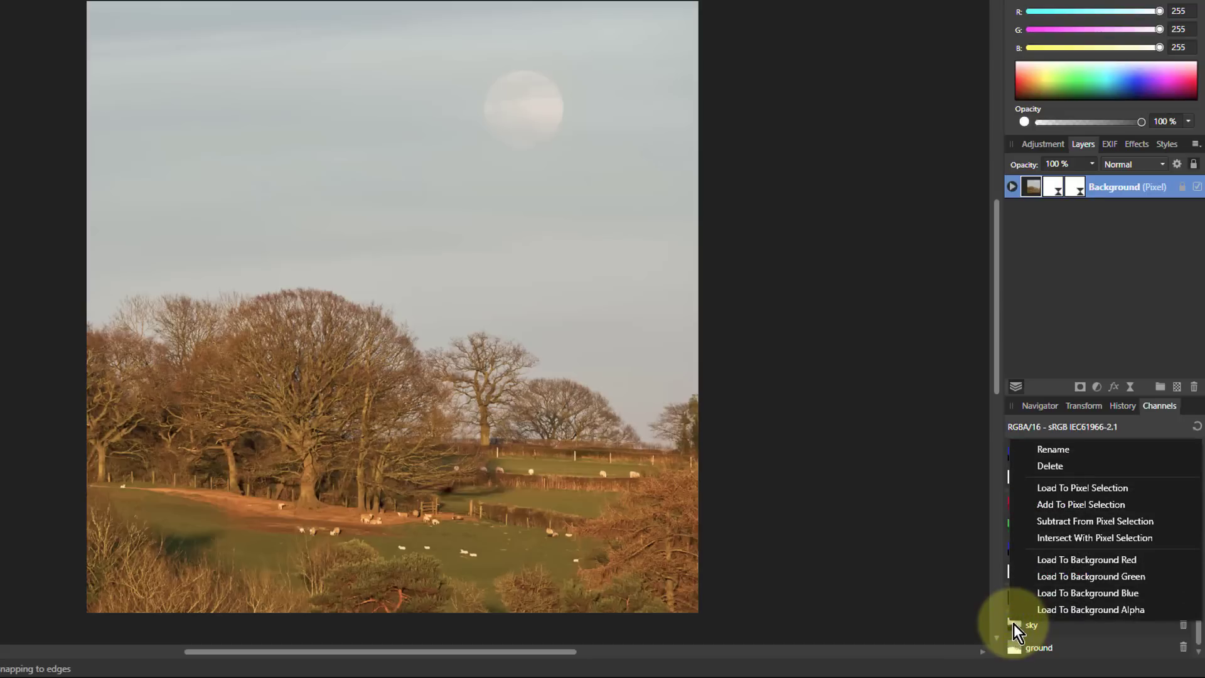
click(1077, 488)
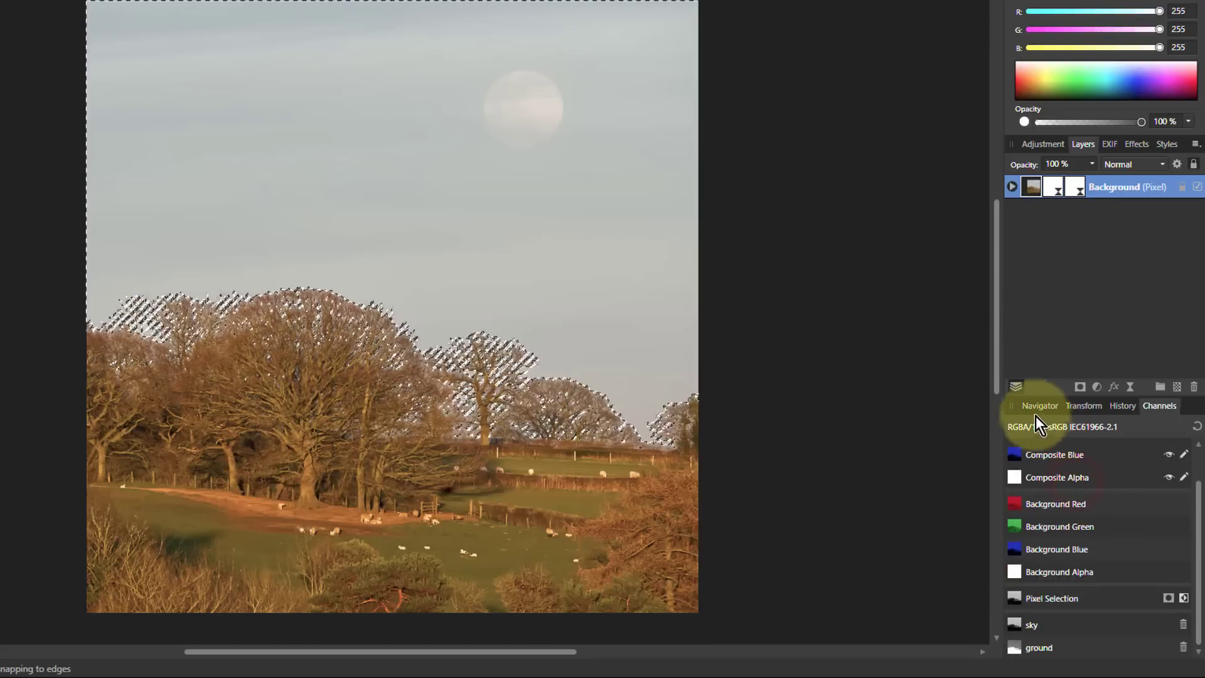
- Add a Curves adjustment masked to the sky selection, then deselect
click(1099, 386)
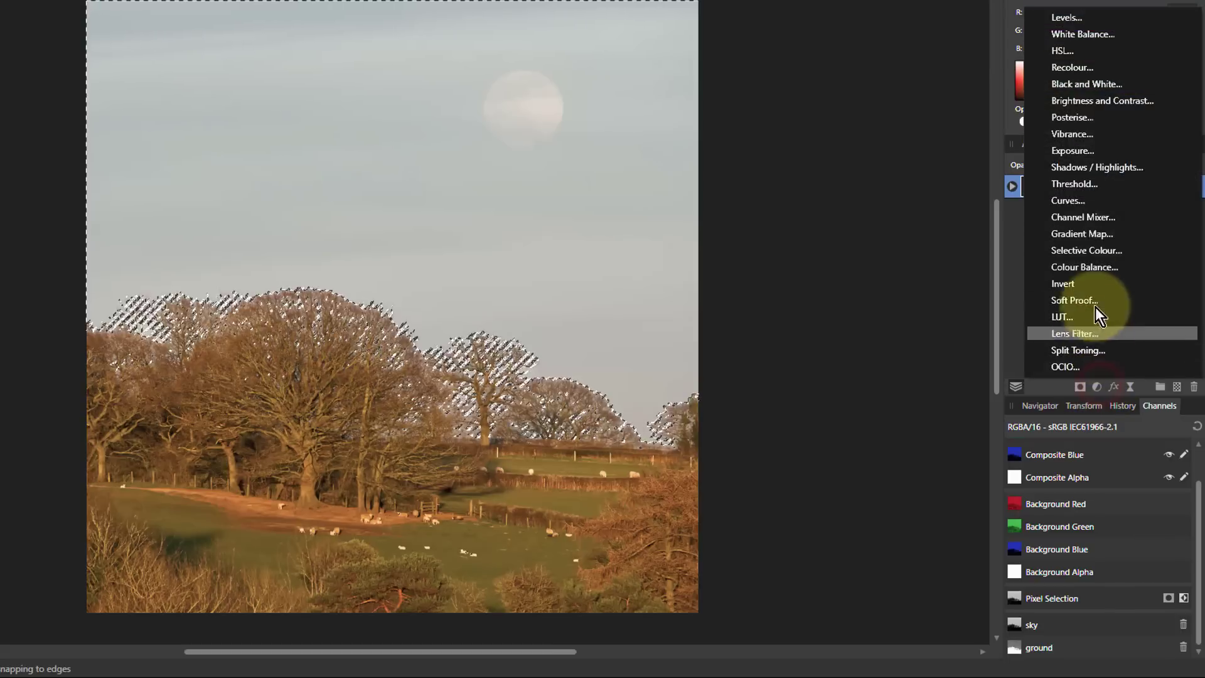
click(1084, 202)
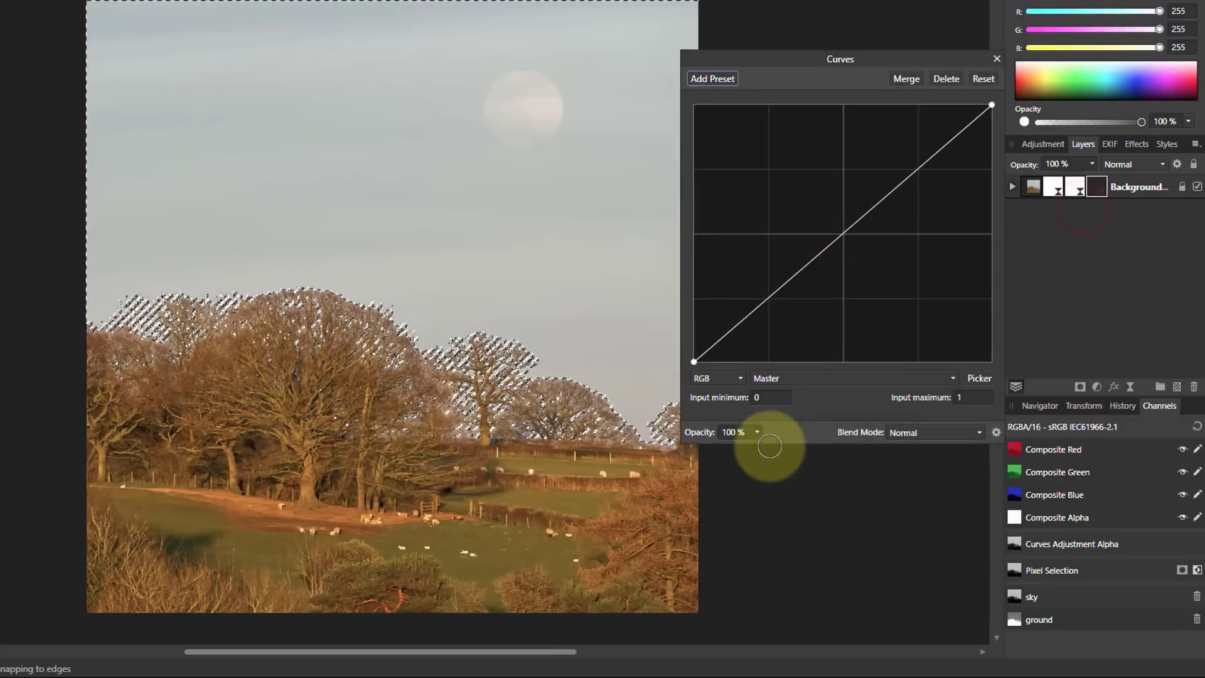
drag(753, 56, 756, 126)
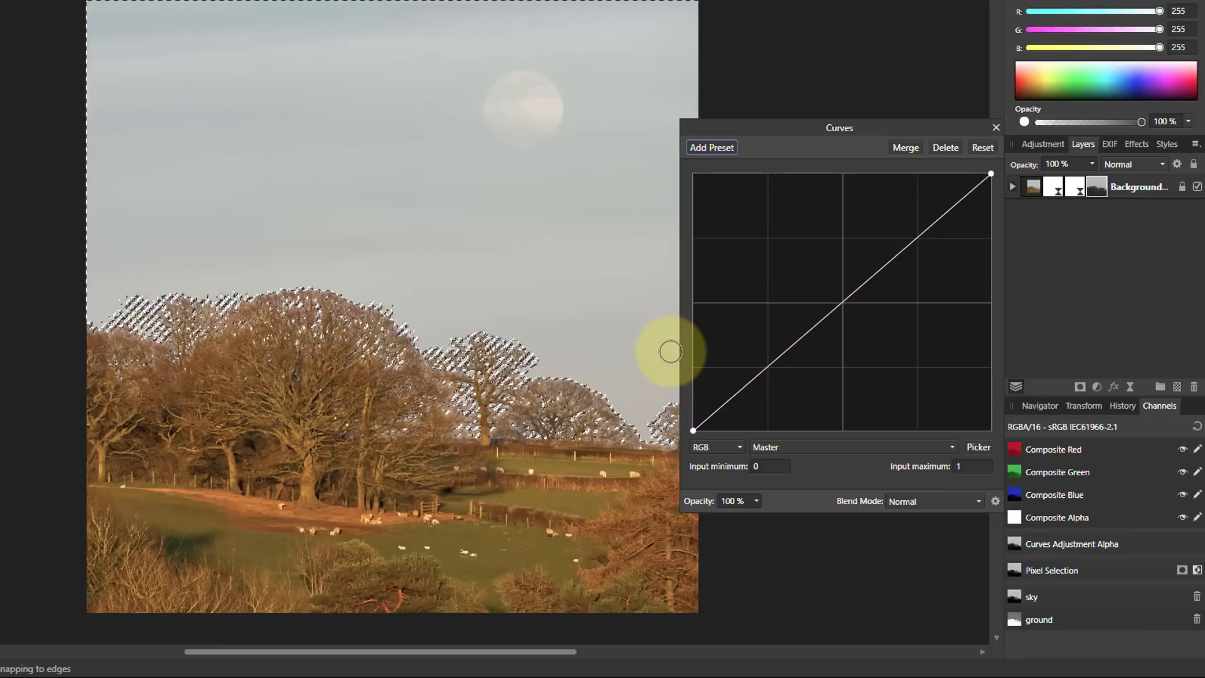
key(ctrl+d)
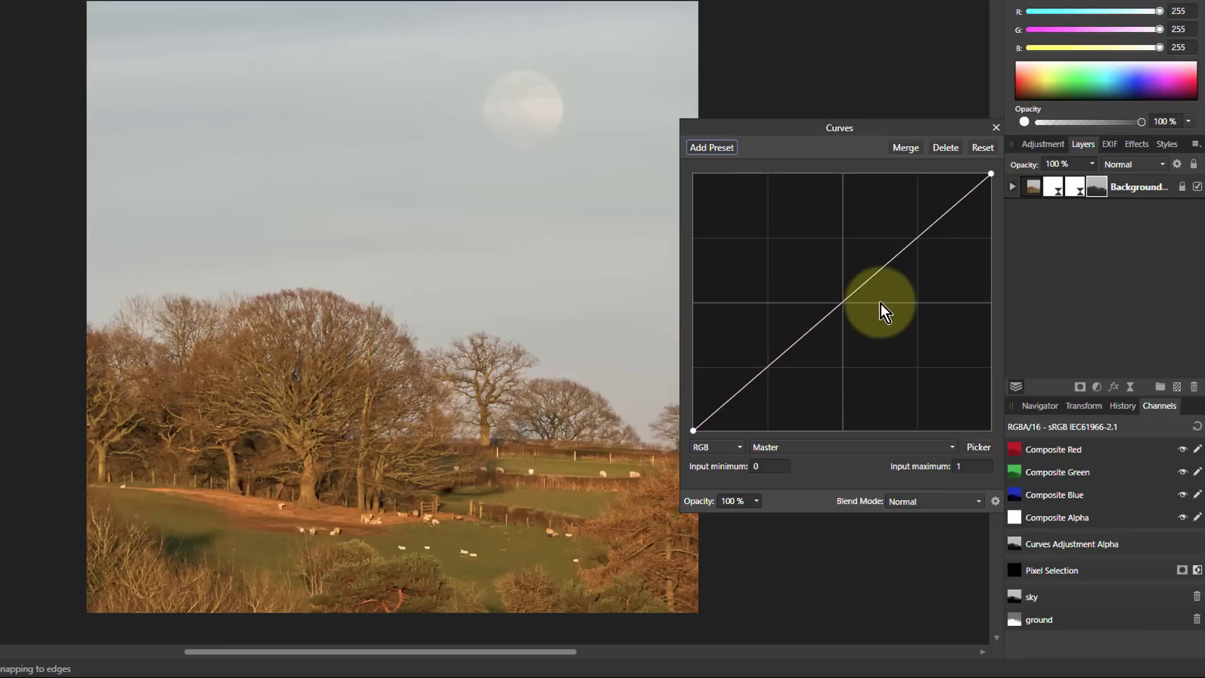
- Bend the Master curve with two points, lowering highlights and lifting shadows slightly
mouse_move(893, 257)
mouse_down()
mouse_move(906, 269)
mouse_move(868, 258)
mouse_move(892, 270)
mouse_up()
drag(812, 331, 800, 331)
click(384, 10)
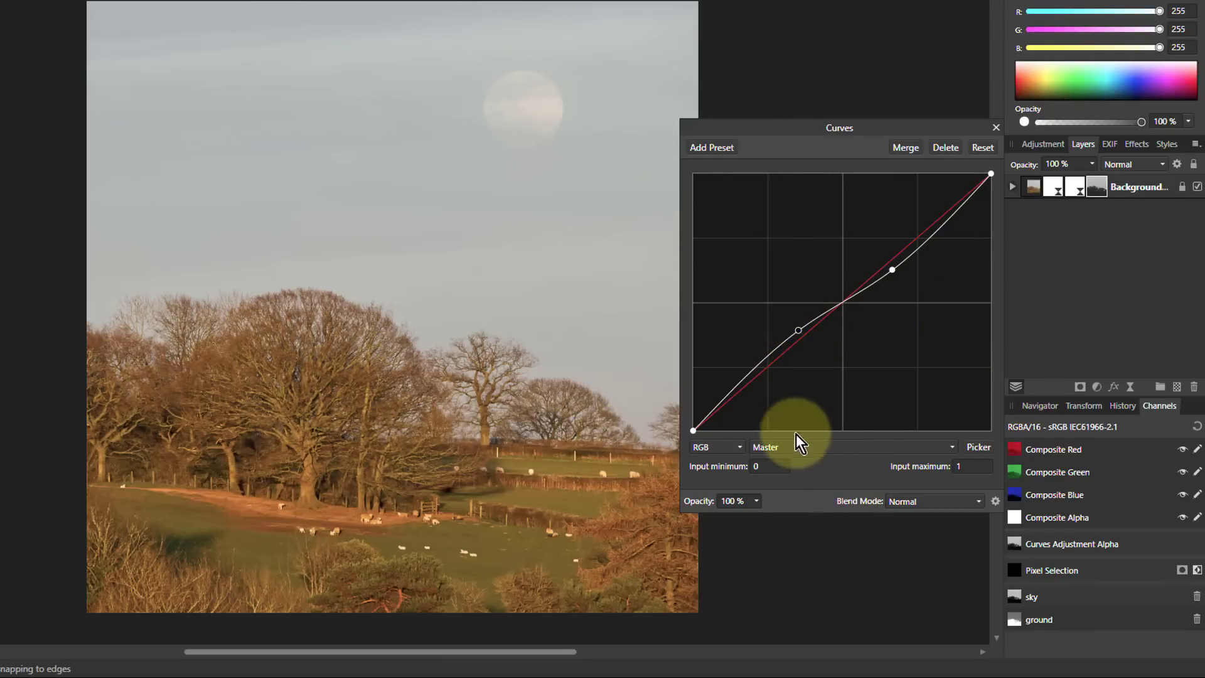
click(849, 446)
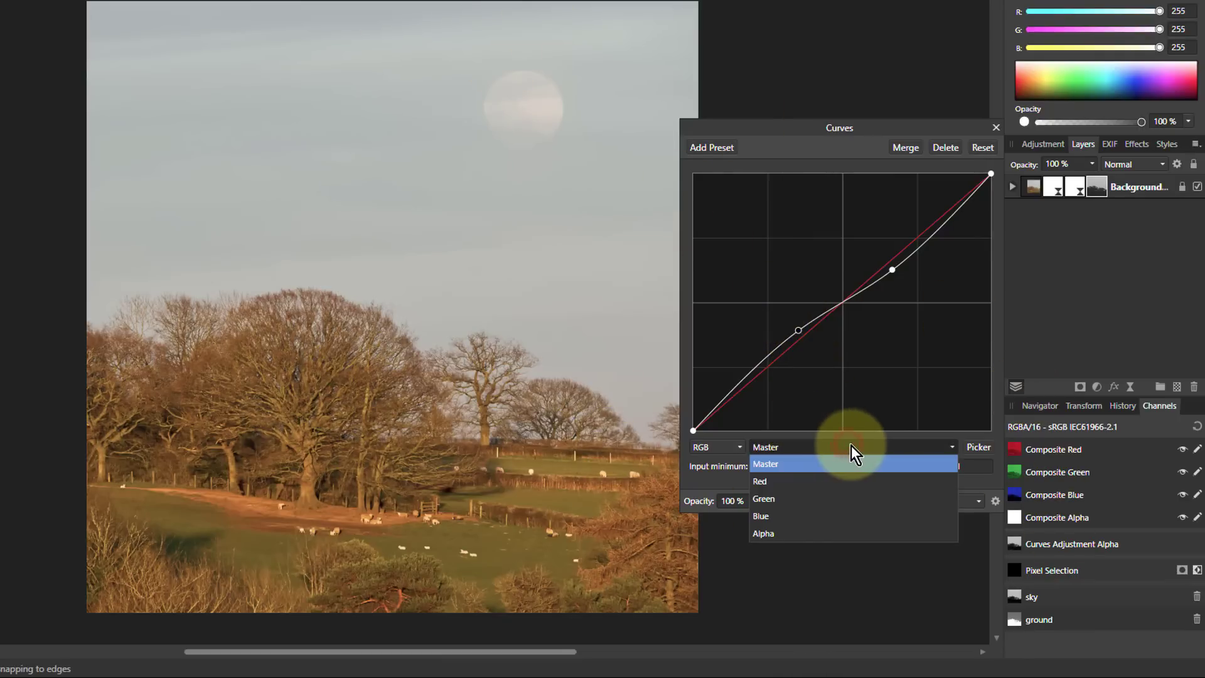
- Raise the Blue curve's midtones and bend the Red curve upward to warm the sky
click(797, 519)
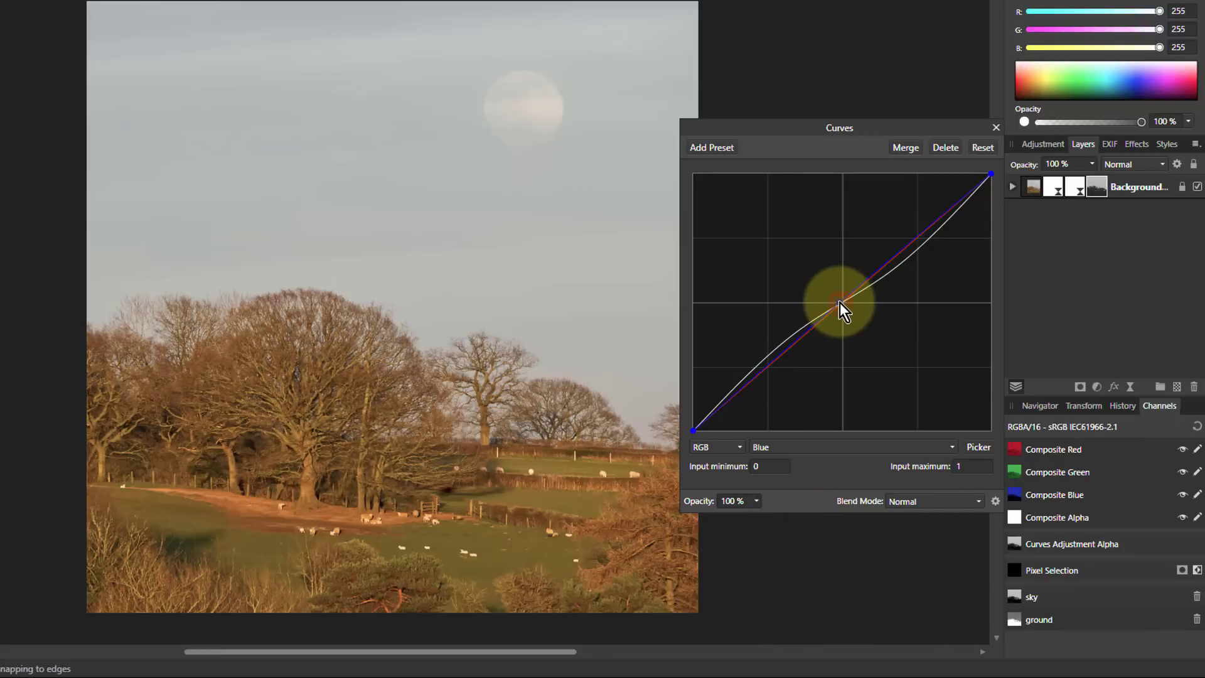
drag(833, 300, 829, 292)
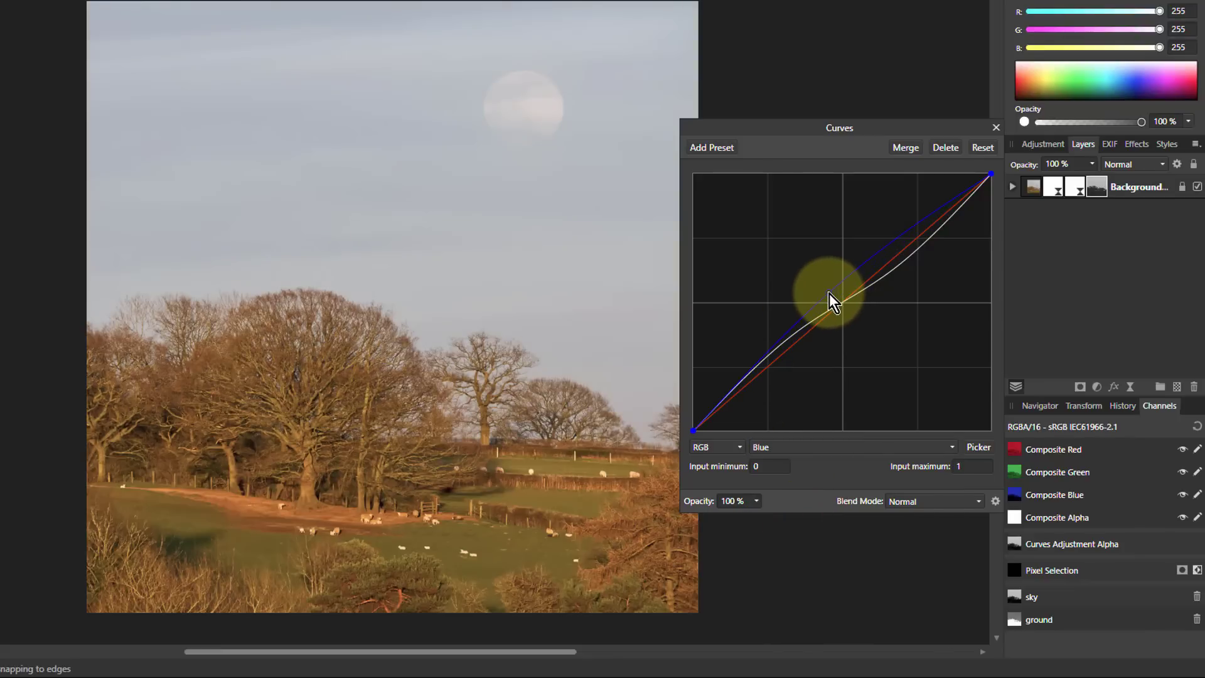
click(839, 448)
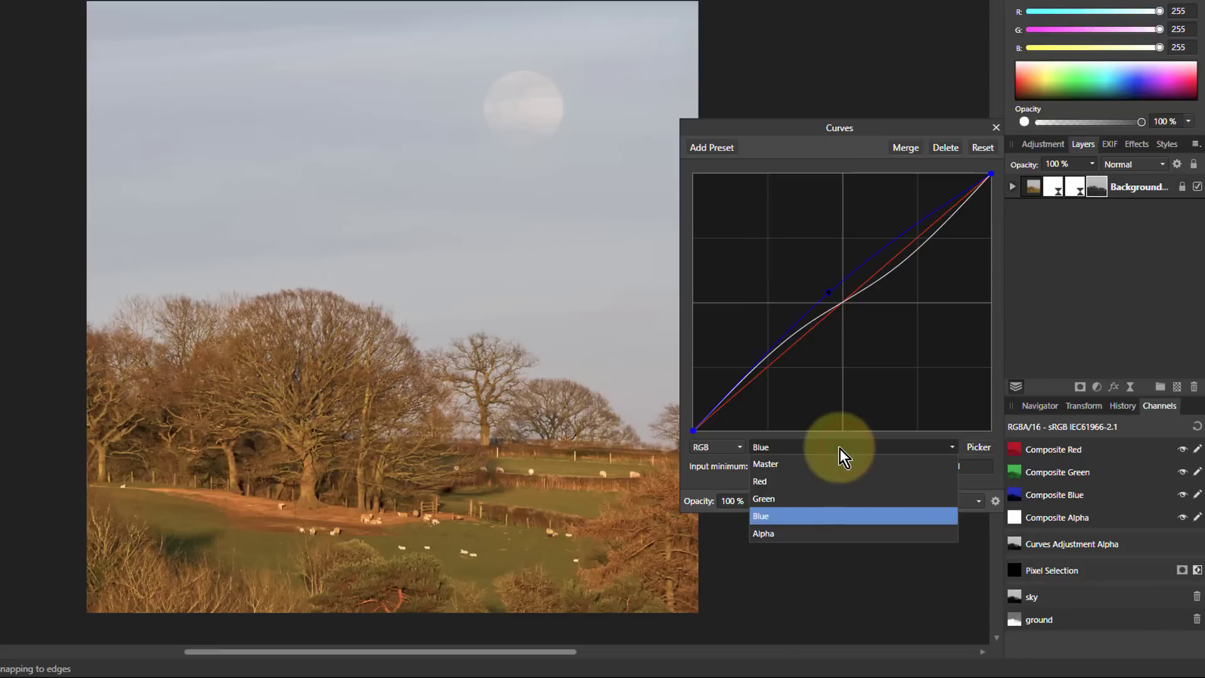
click(840, 481)
drag(842, 296, 801, 288)
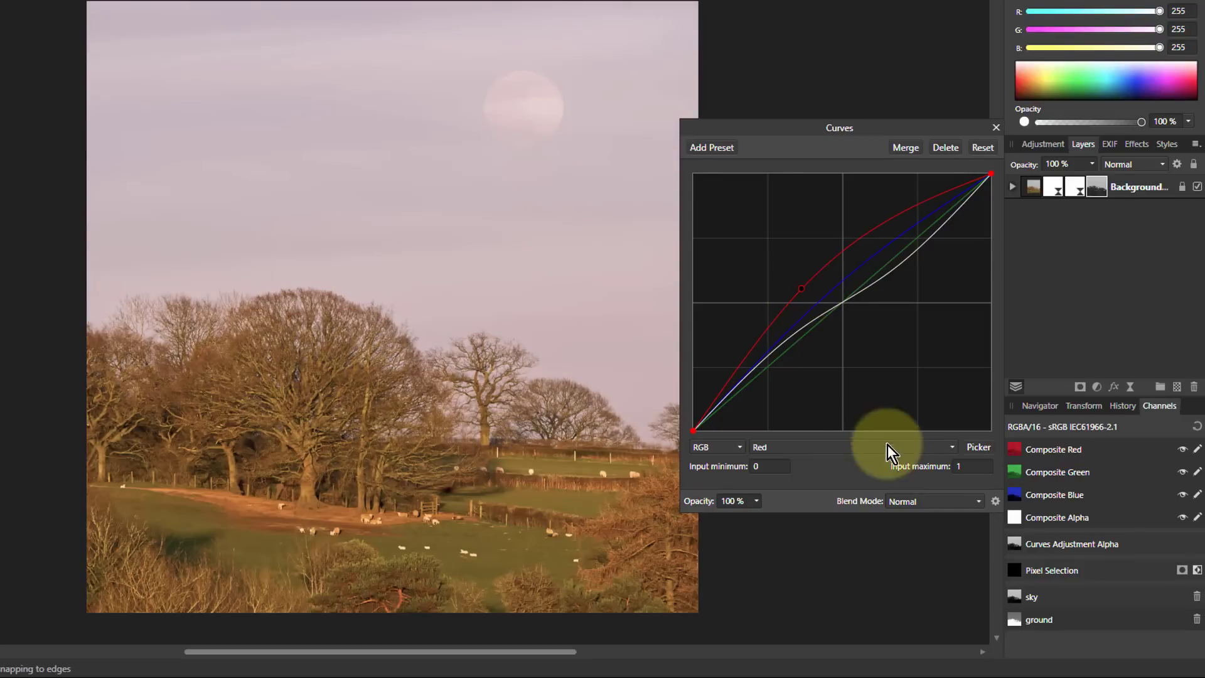
- Pull the Green curve down to push the sky pink, refine it, and close Curves
click(837, 445)
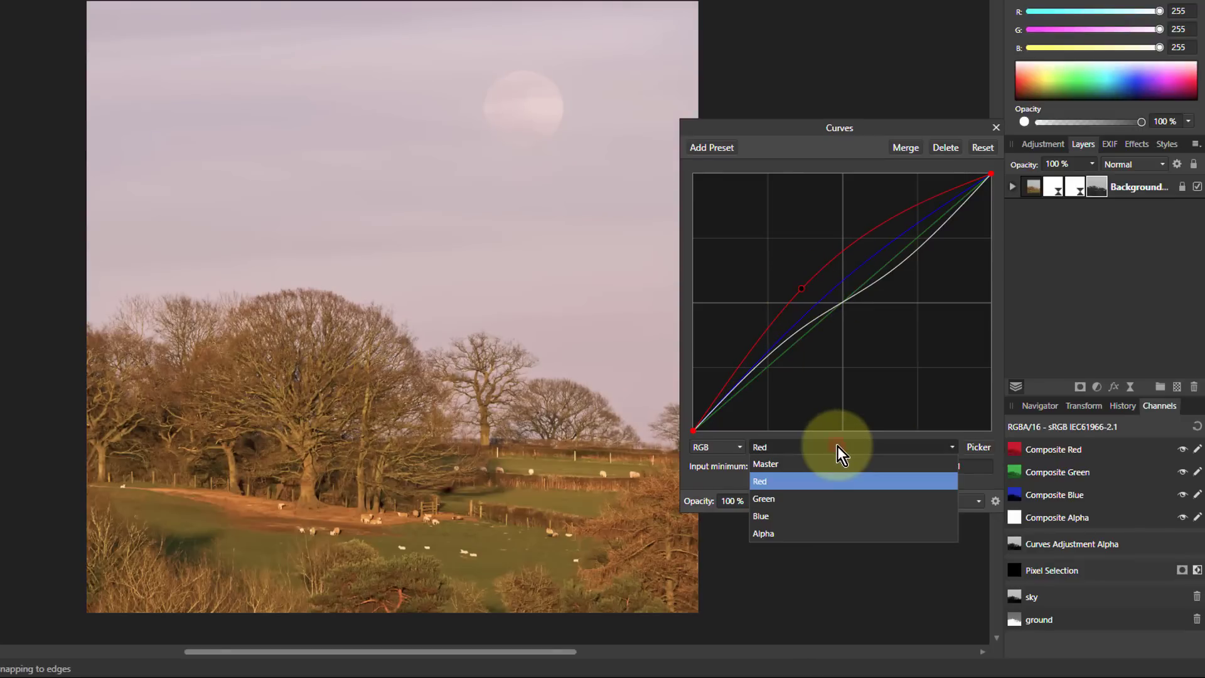
click(829, 499)
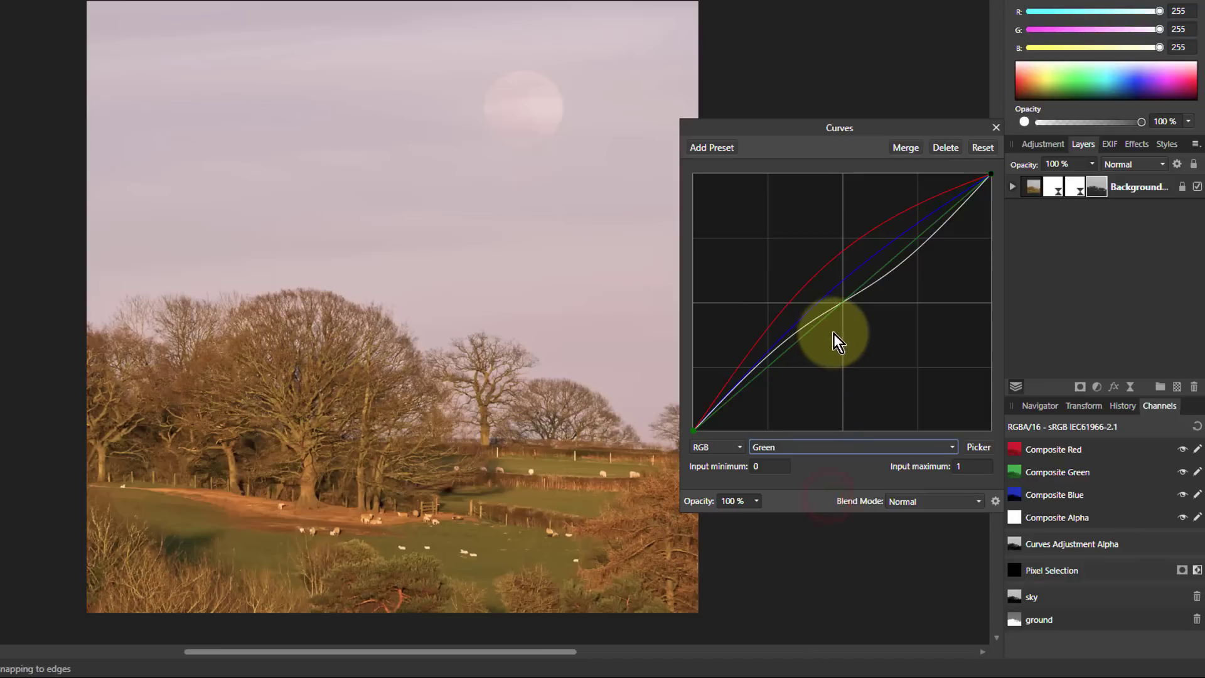
drag(833, 333, 882, 337)
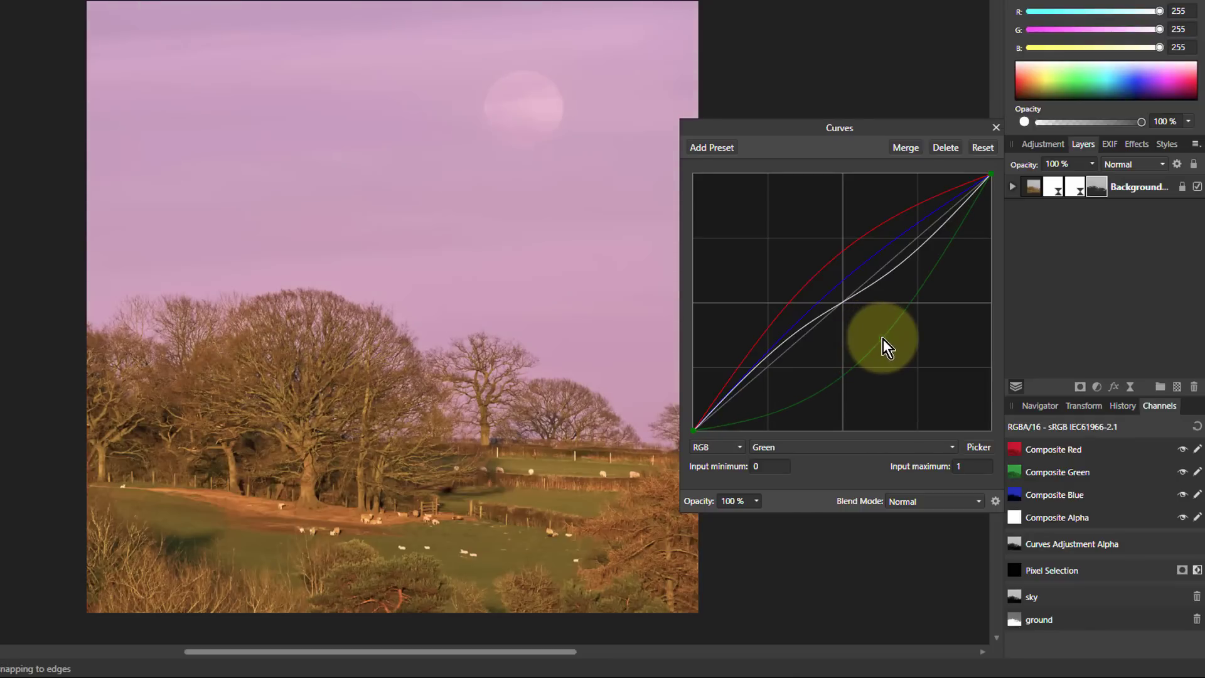
drag(883, 338, 879, 334)
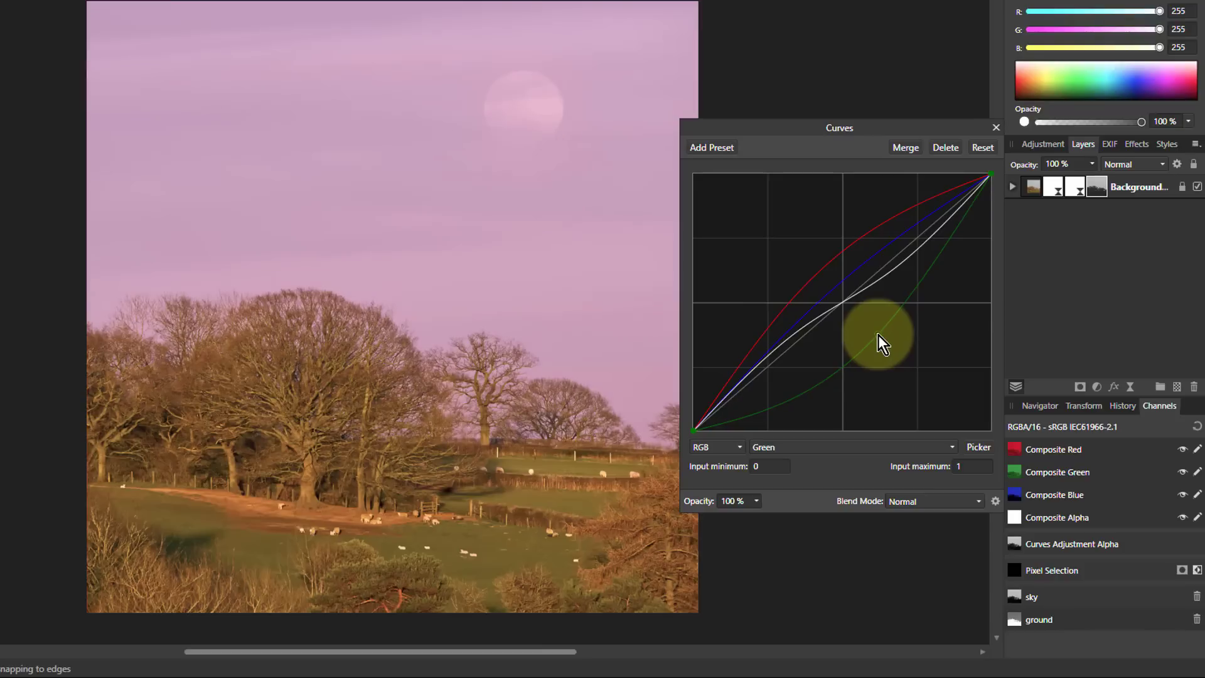
click(303, 245)
mouse_move(303, 245)
mouse_down()
mouse_move(408, 438)
mouse_move(503, 422)
mouse_move(475, 371)
mouse_move(188, 371)
mouse_move(182, 258)
mouse_move(828, 396)
mouse_up()
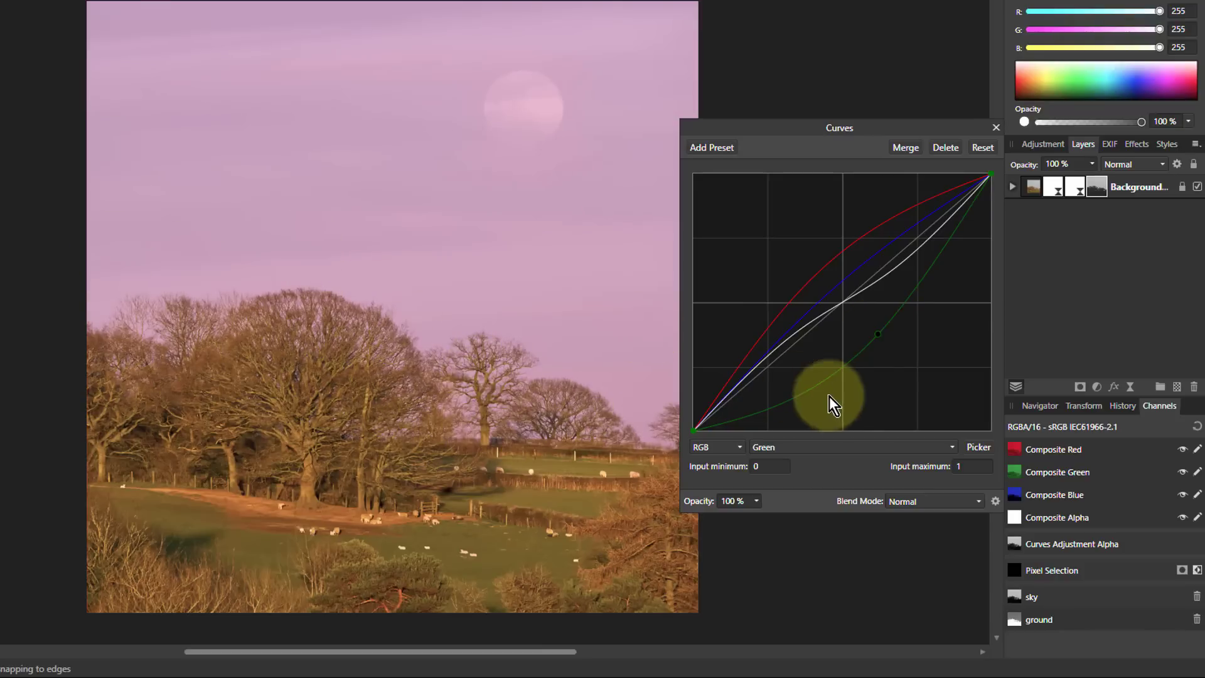
drag(905, 355, 902, 294)
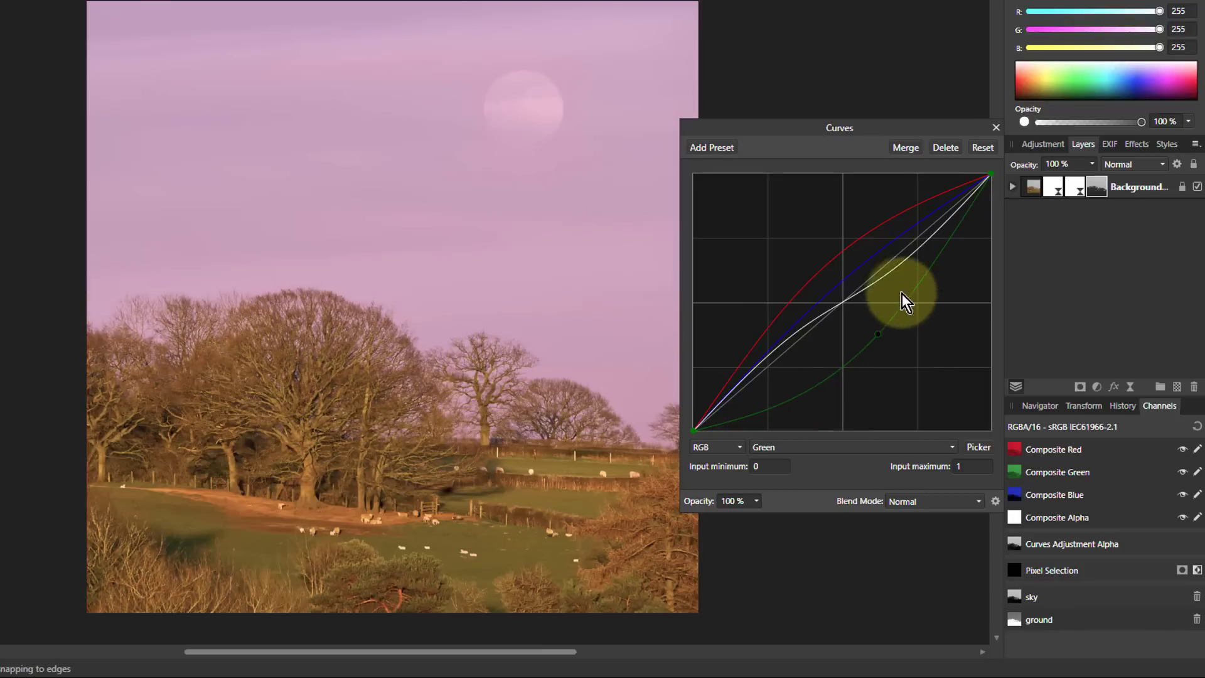
click(997, 128)
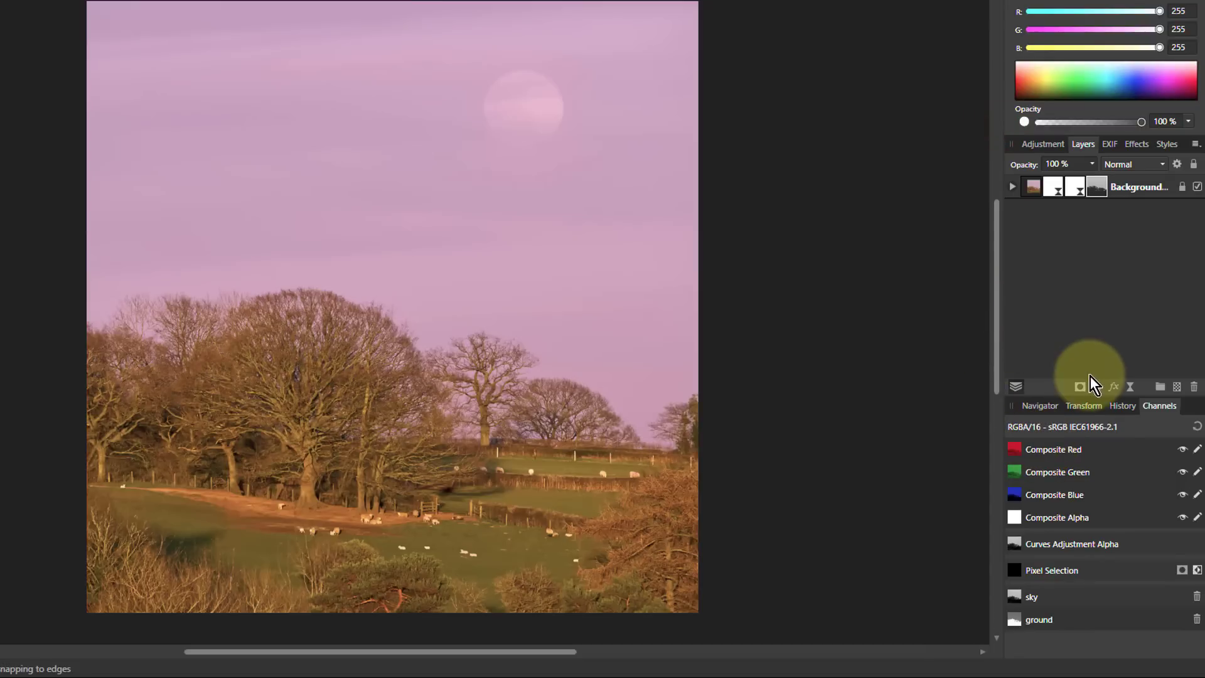
- Add a Live Vignette with -2.748 exposure, 20% hardness and 213% scale
click(1130, 387)
click(1083, 344)
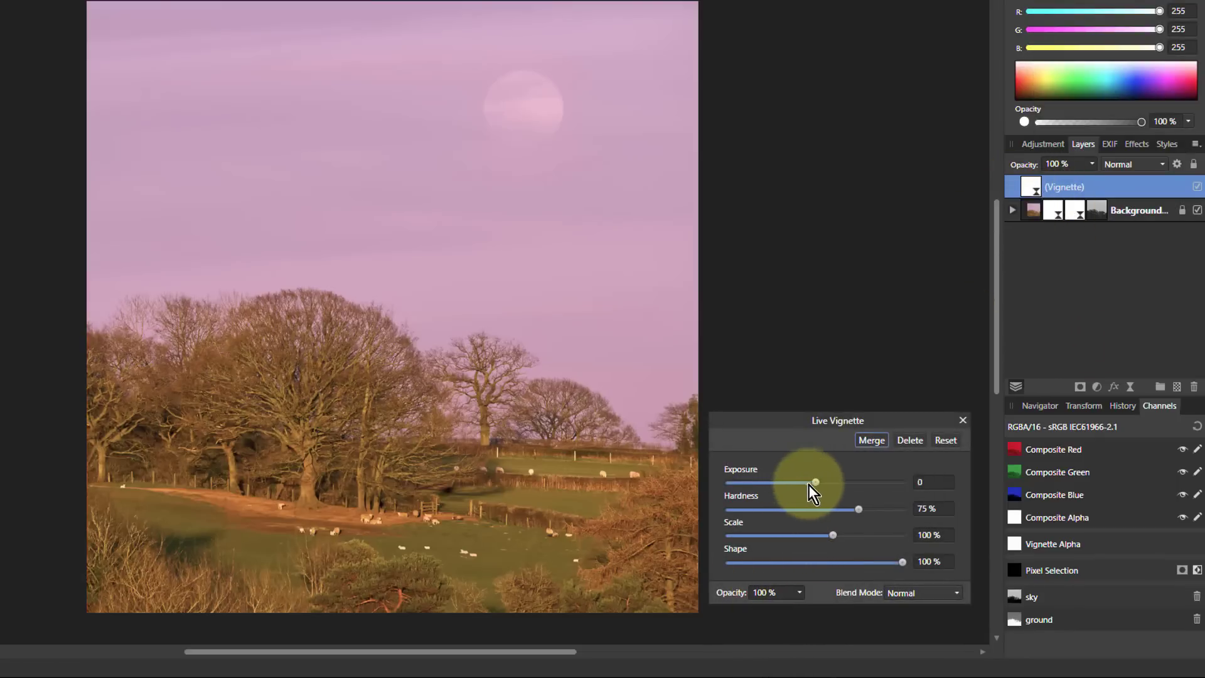
drag(816, 483, 594, 491)
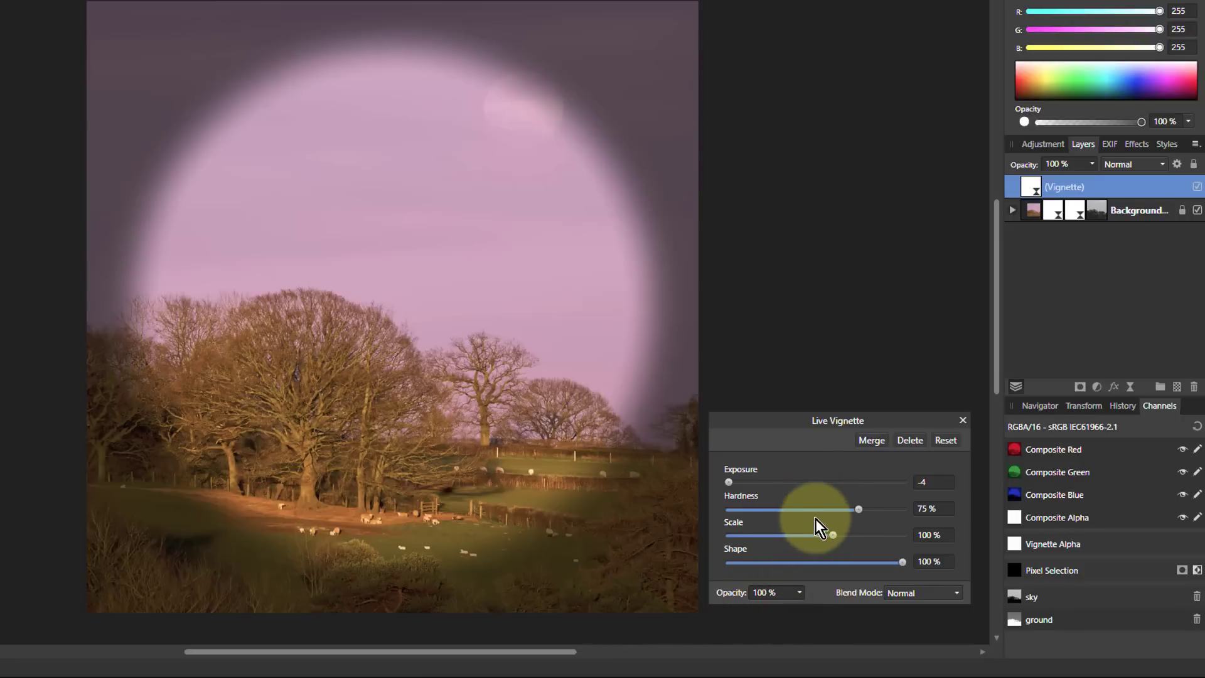
drag(836, 514, 872, 541)
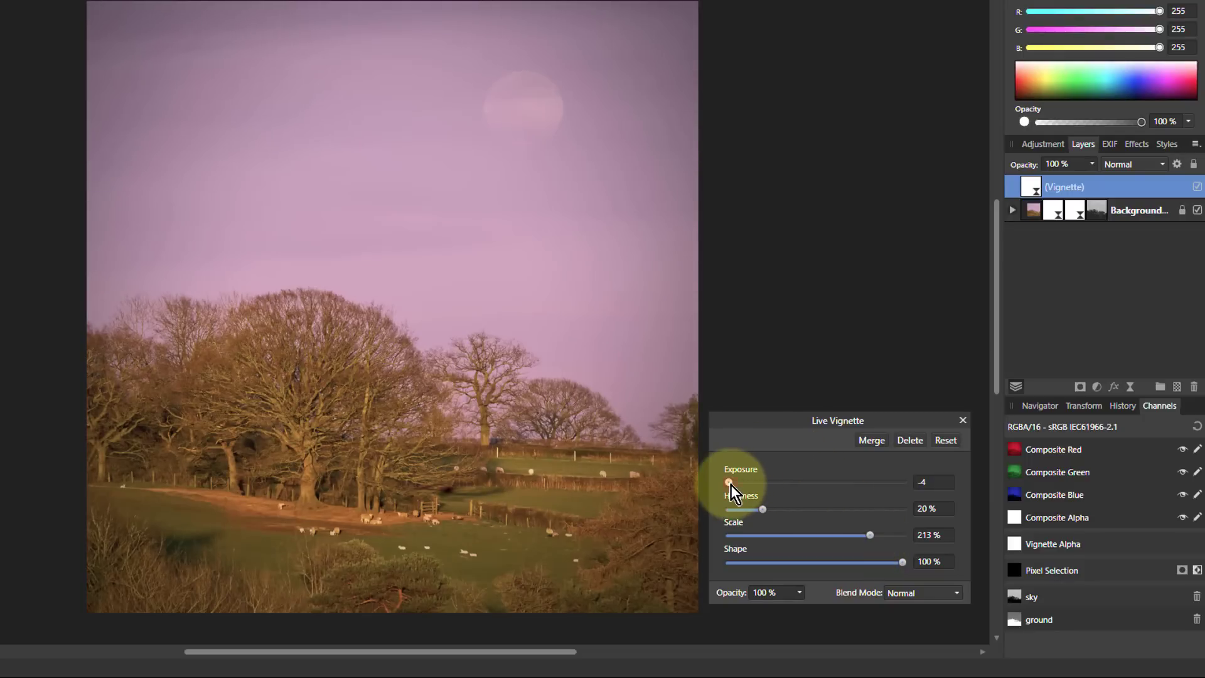
drag(730, 484, 756, 485)
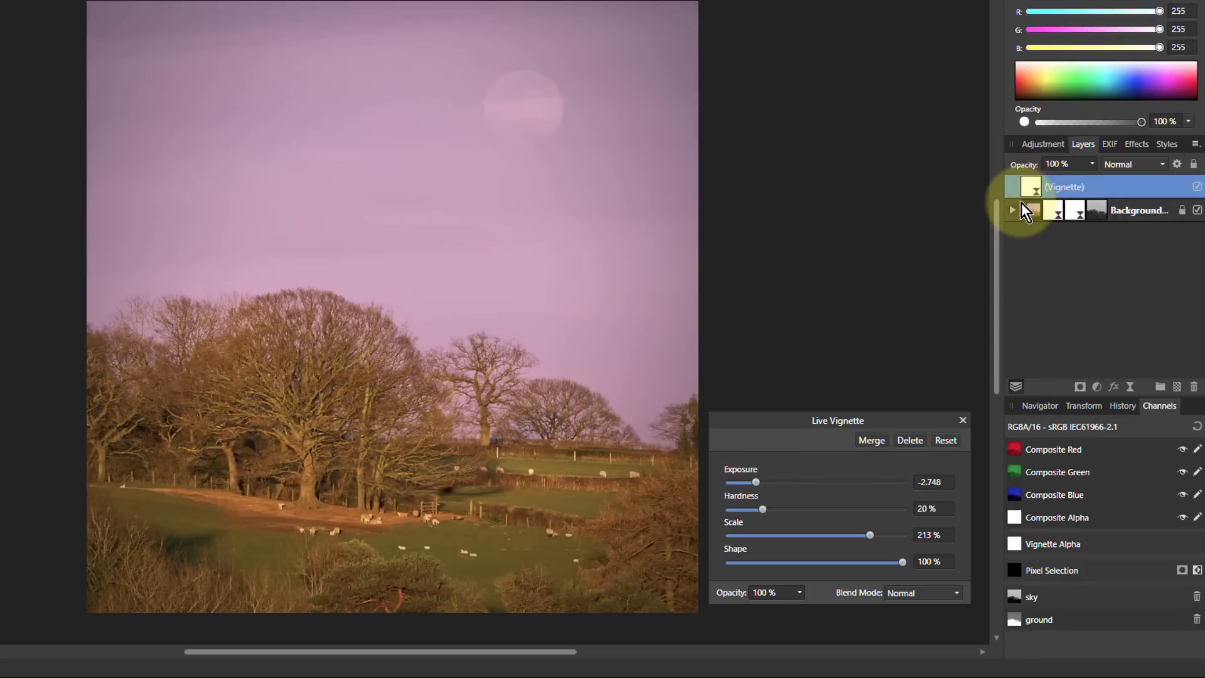
- Duplicate the vignette layer with Ctrl+J and widen its scale to 330%
key(ctrl+j)
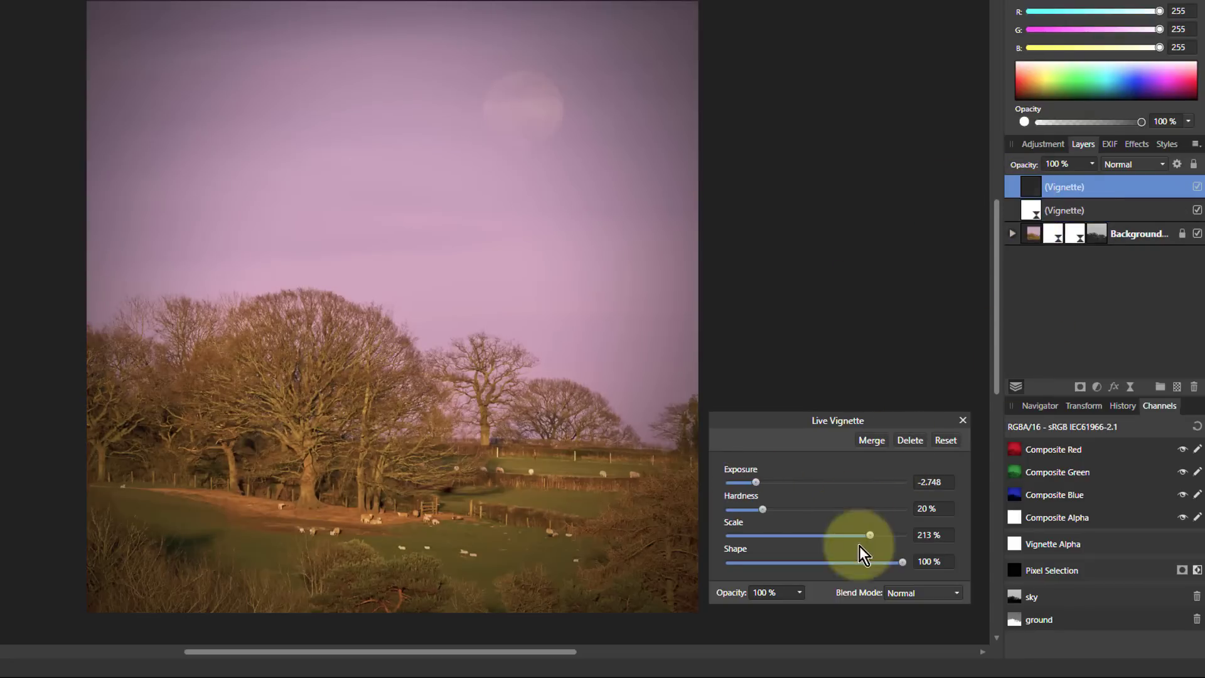
drag(869, 535, 886, 540)
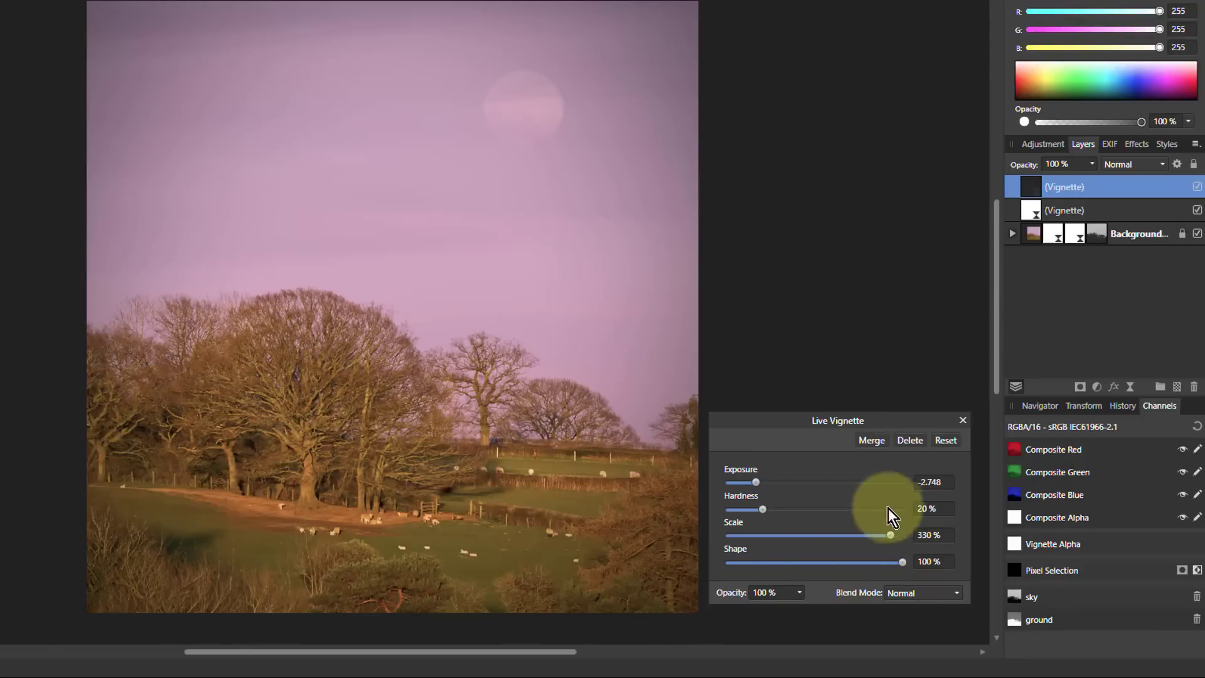
click(963, 420)
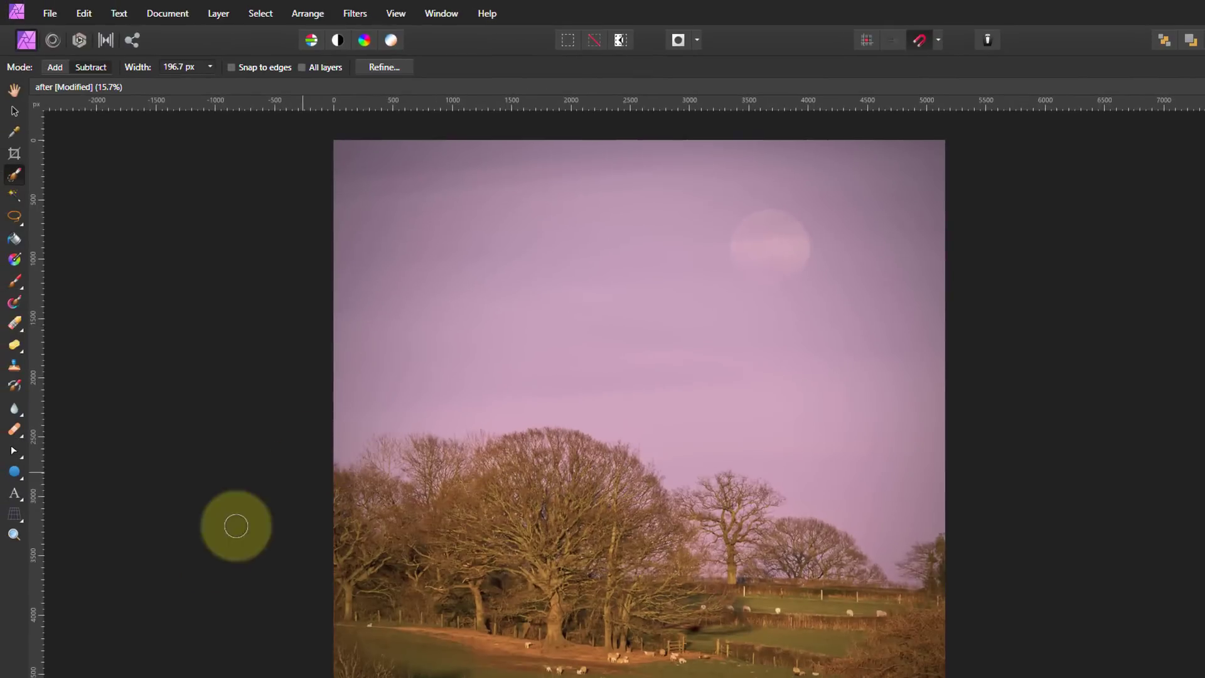
- Draw a white circle over the moon with the Ellipse Tool
click(15, 470)
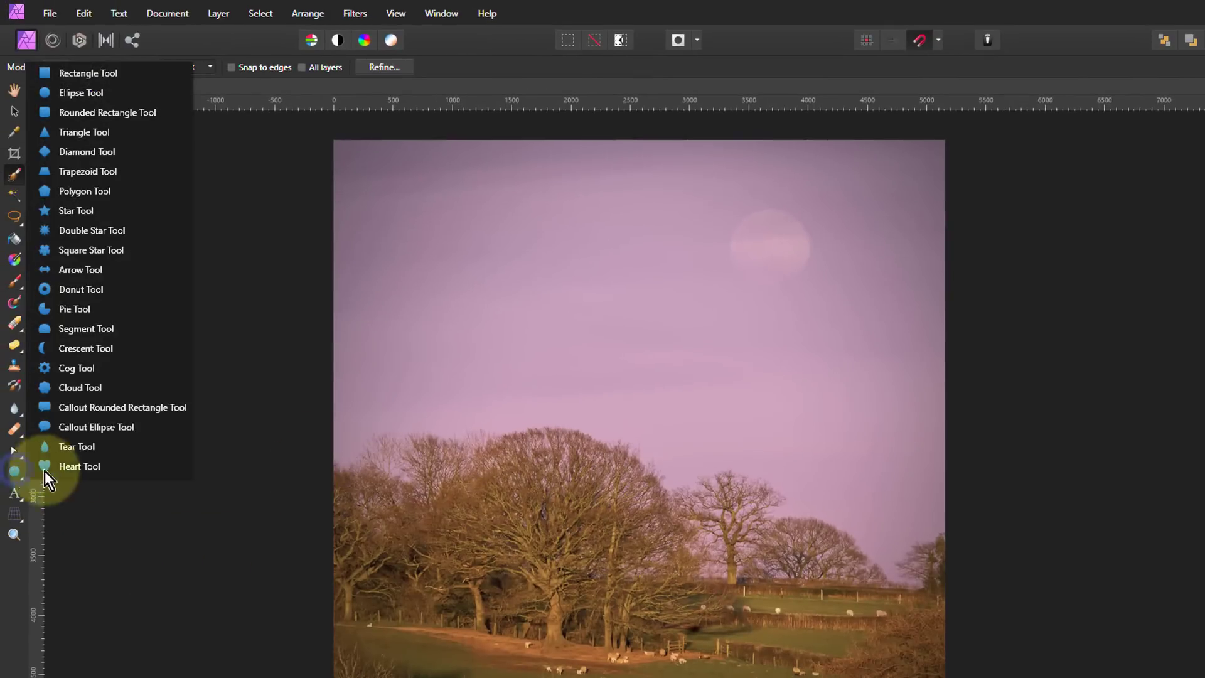
click(125, 92)
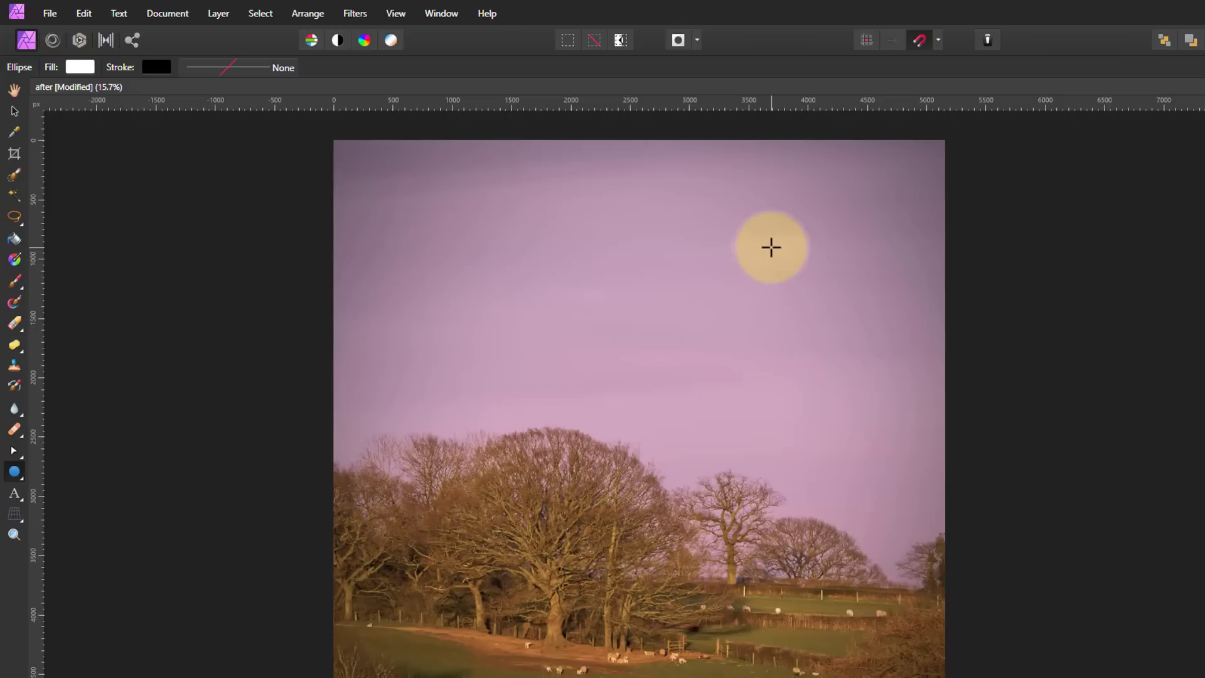
drag(769, 246, 823, 289)
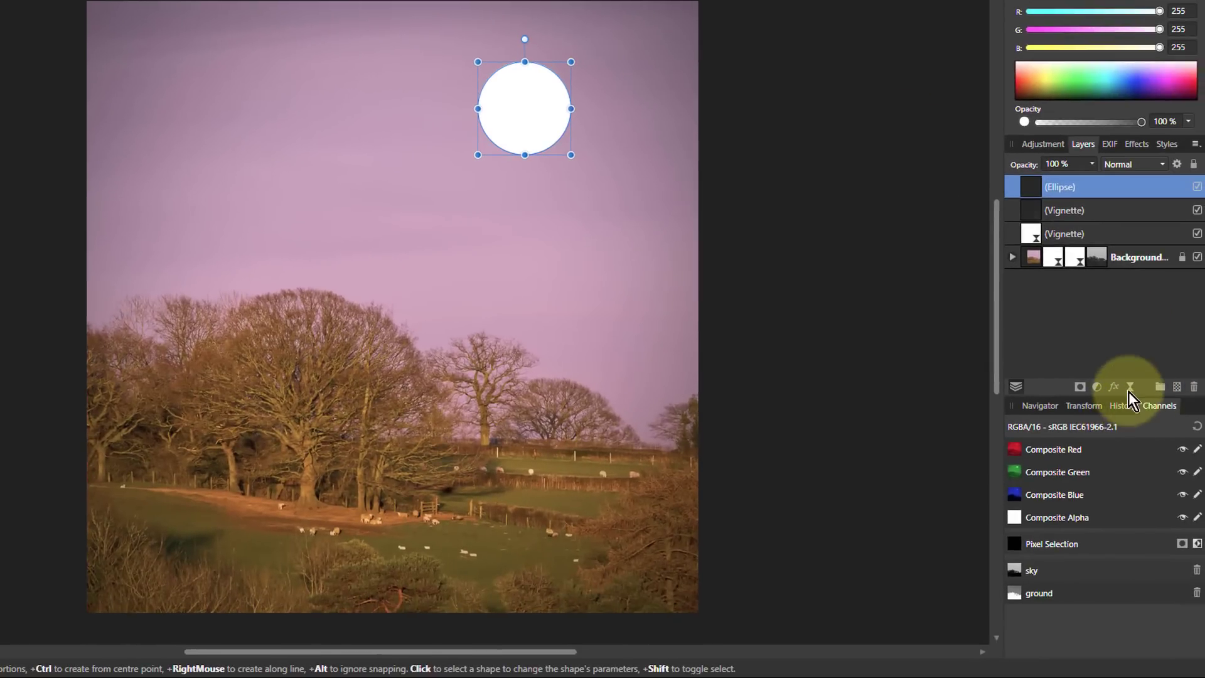
click(1130, 387)
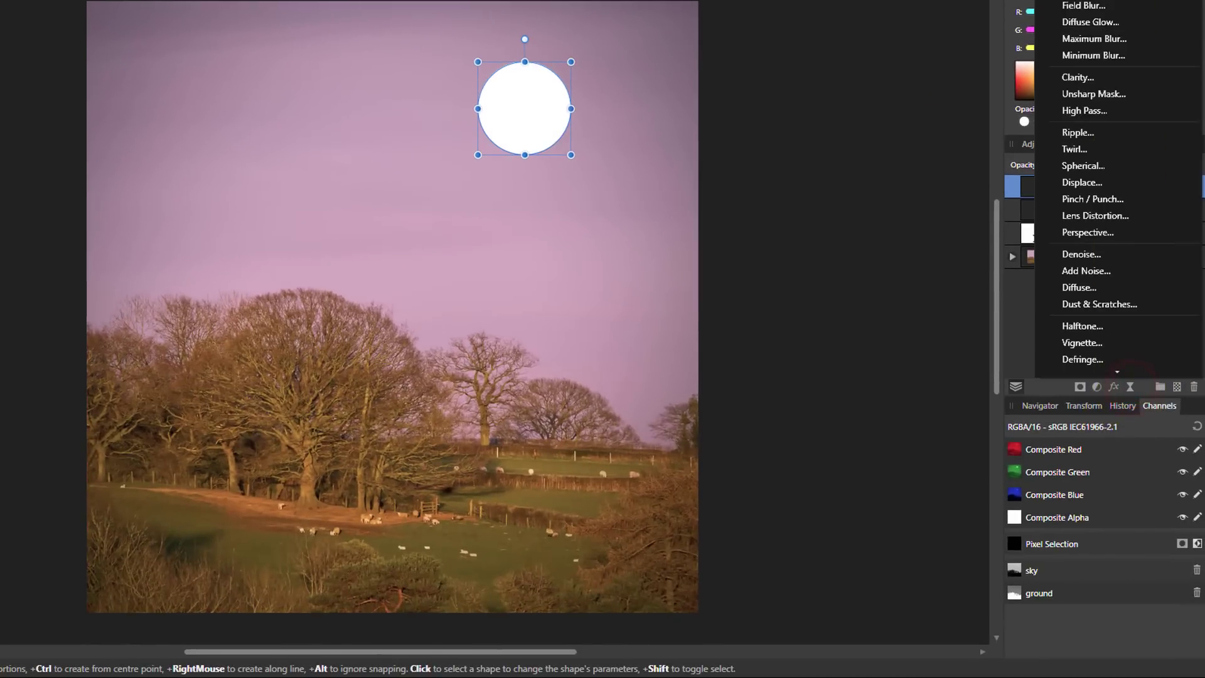
- Give the white moon circle a live Gaussian Blur of about 56 px radius
click(1084, 5)
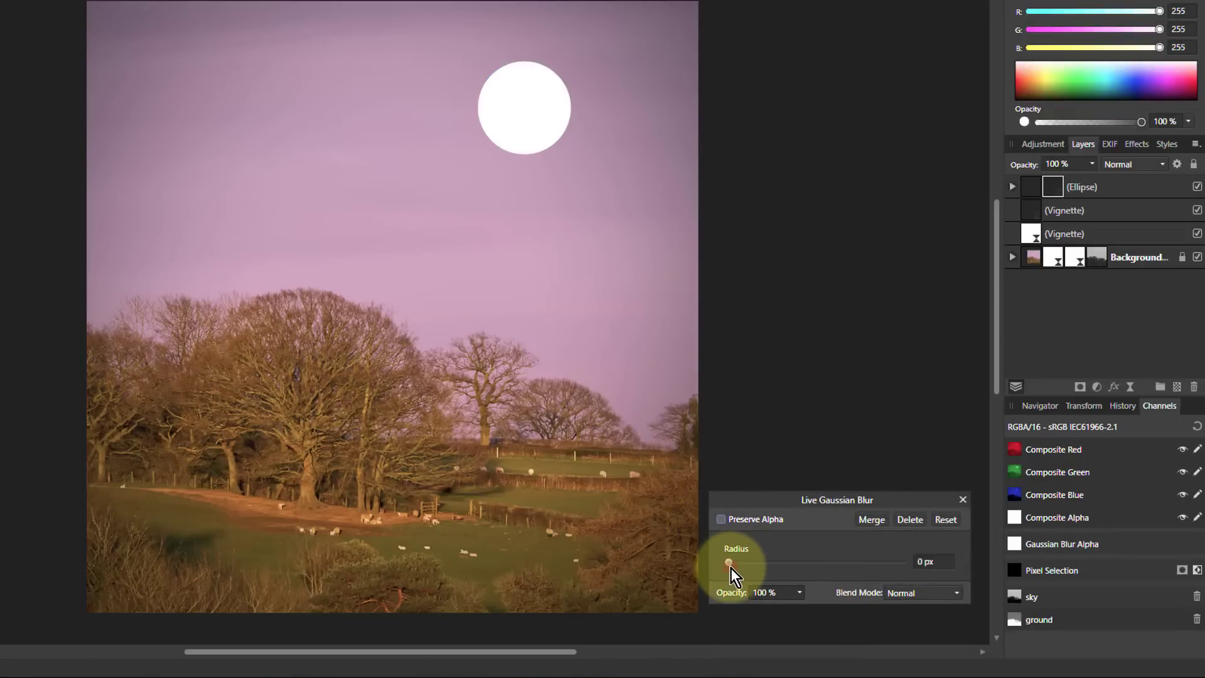
drag(733, 564, 883, 570)
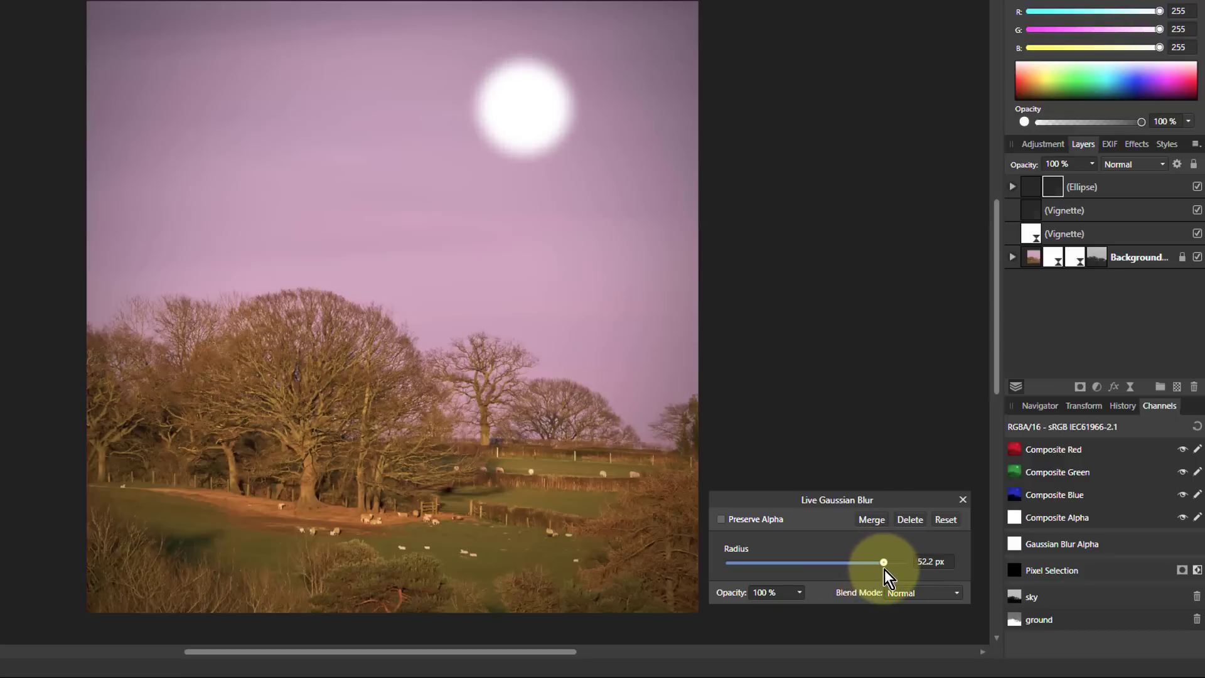
click(1012, 187)
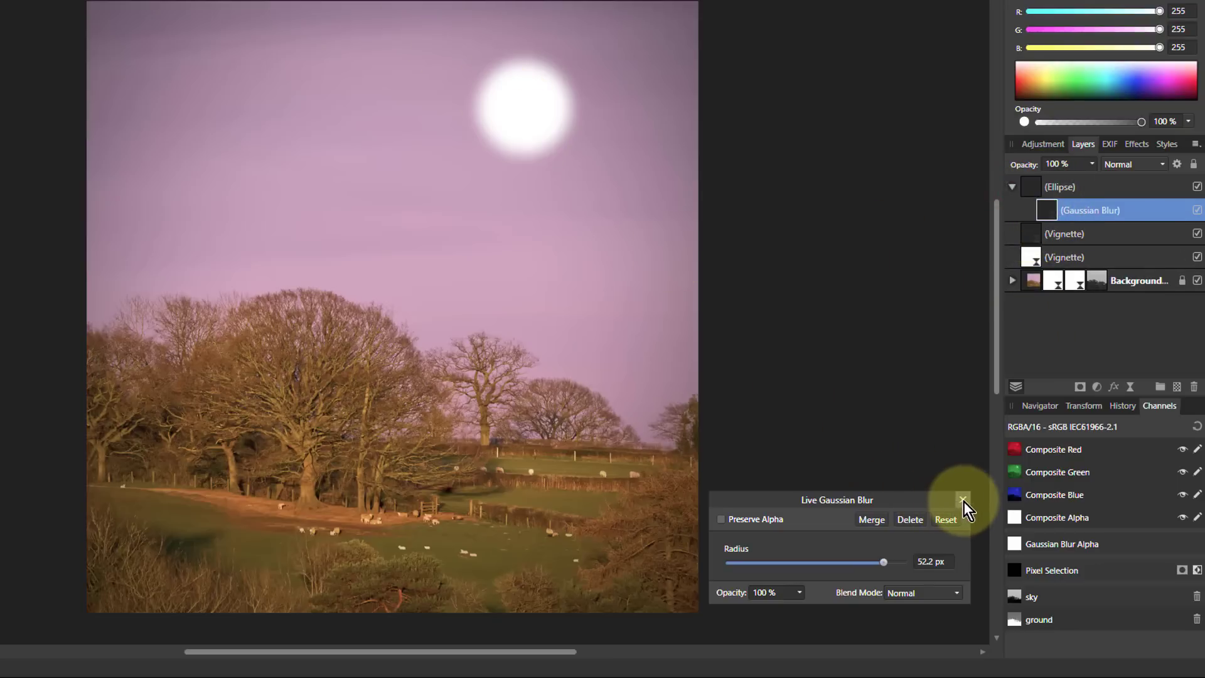
click(946, 519)
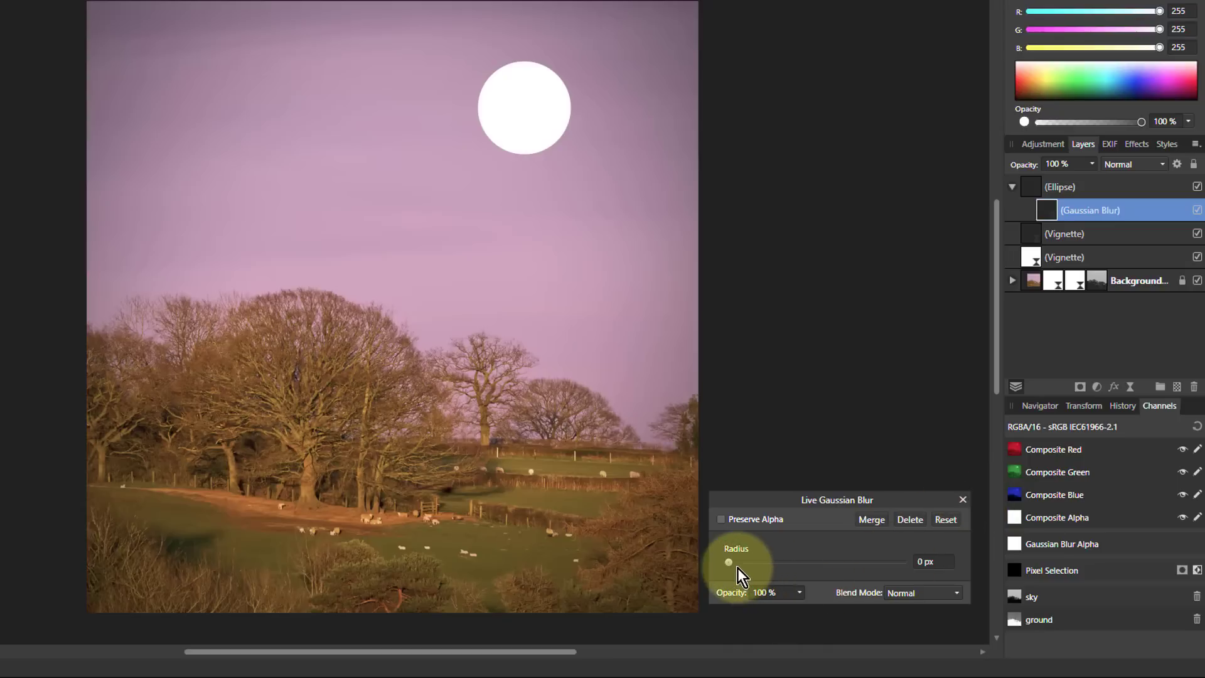
drag(735, 566, 883, 564)
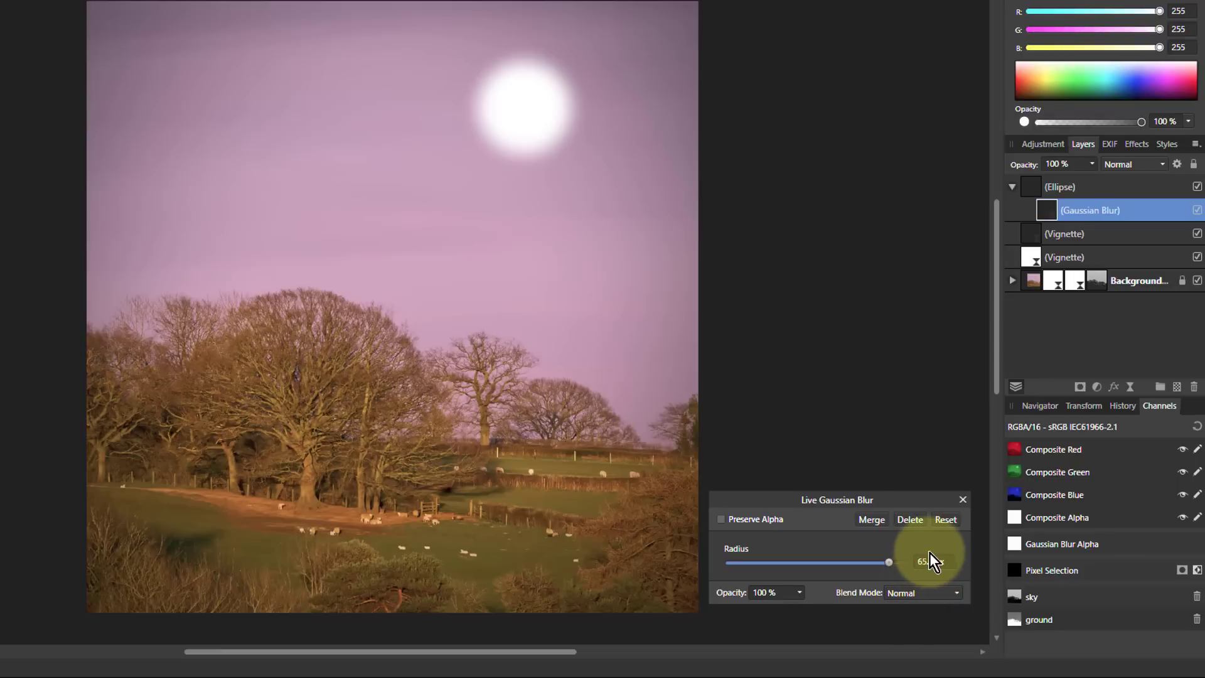
click(963, 500)
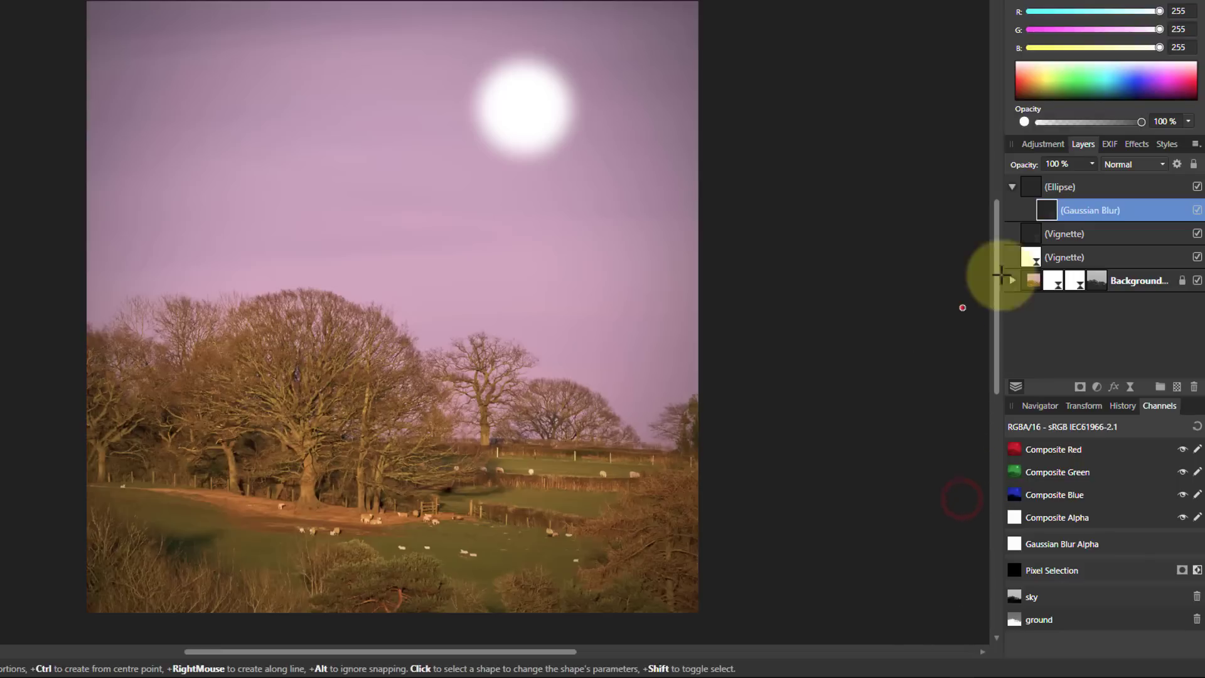
click(1032, 187)
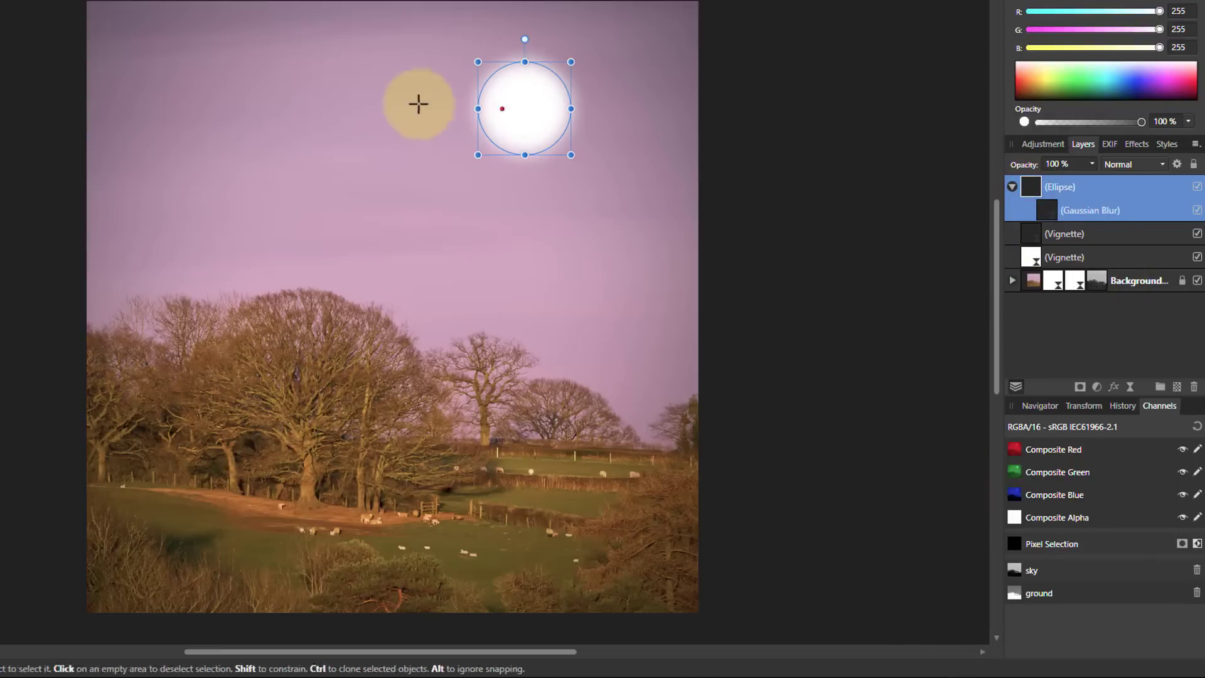
key(m)
key(h)
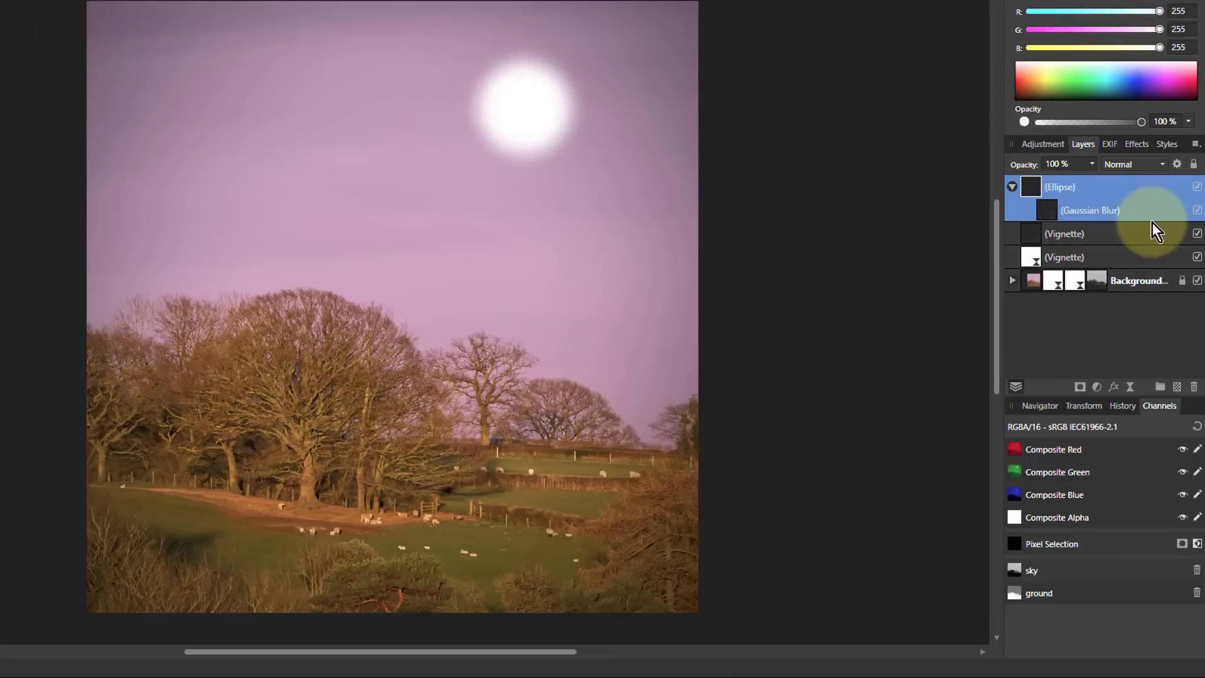
- Set the moon Ellipse layer to Screen blend mode at 30% opacity
click(1125, 163)
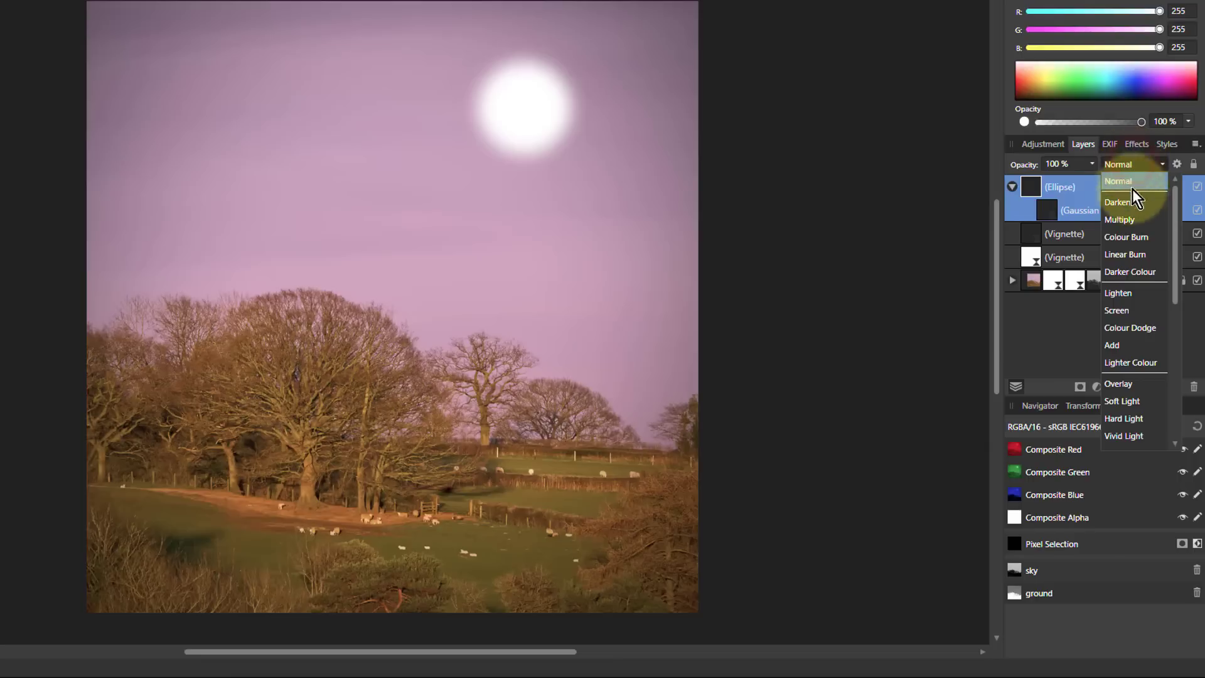
click(1117, 311)
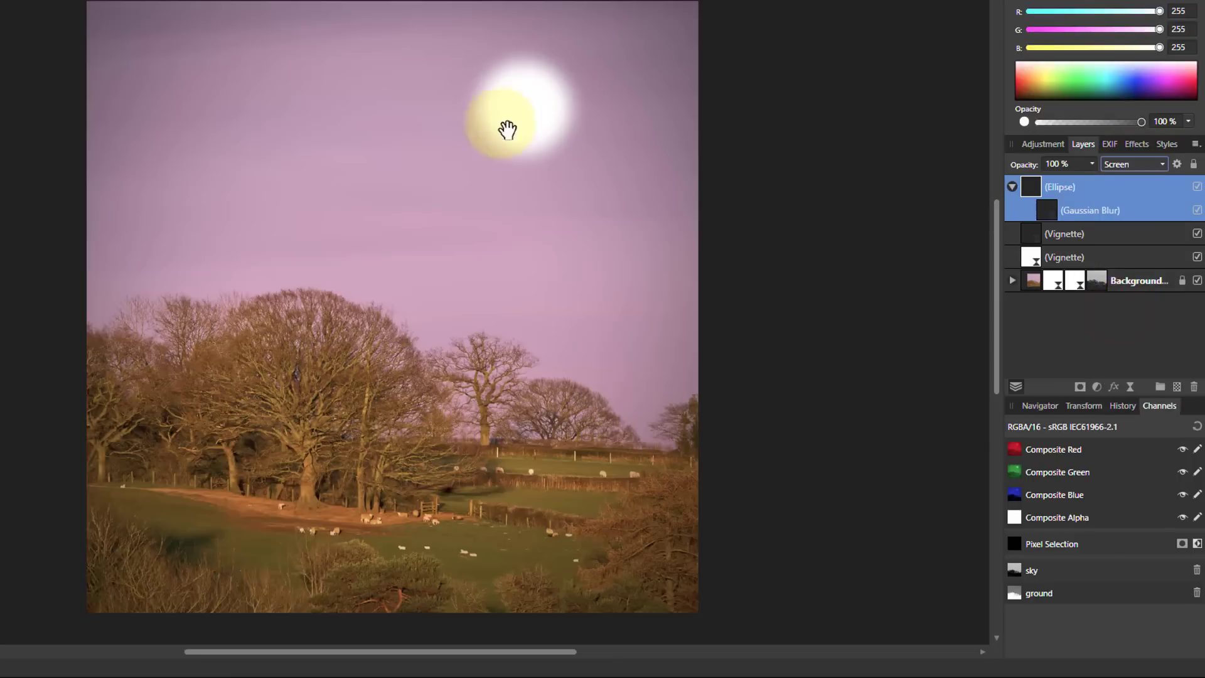
click(1092, 165)
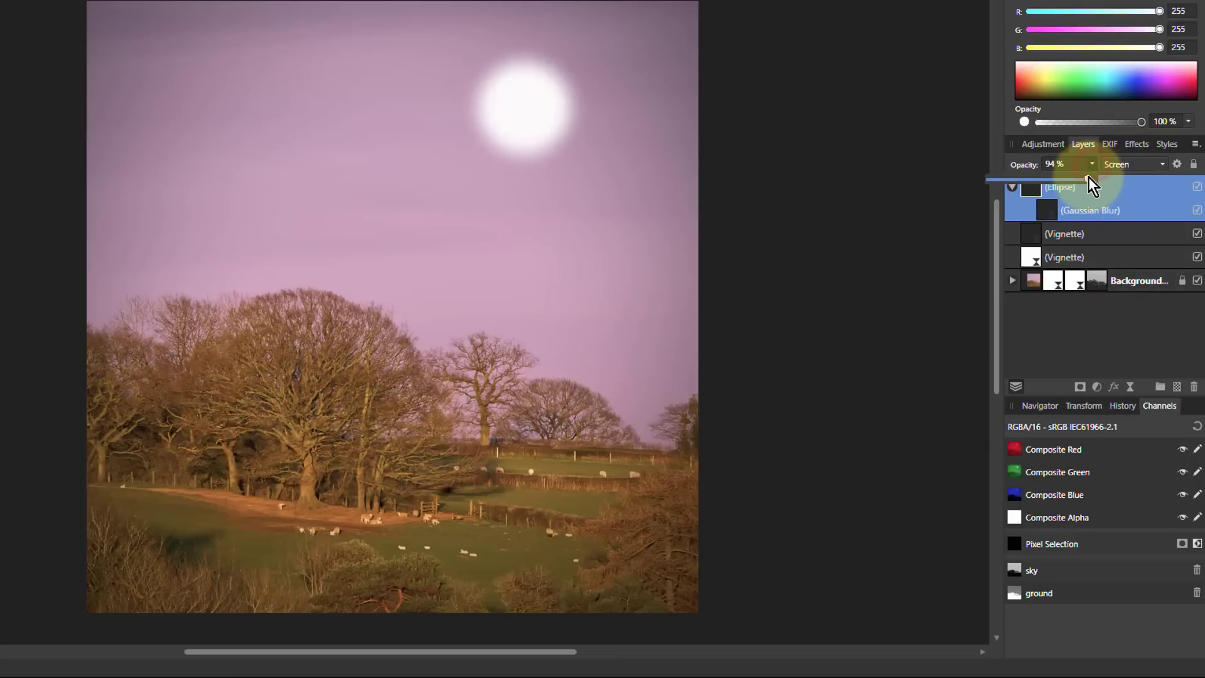
drag(1088, 178, 1035, 186)
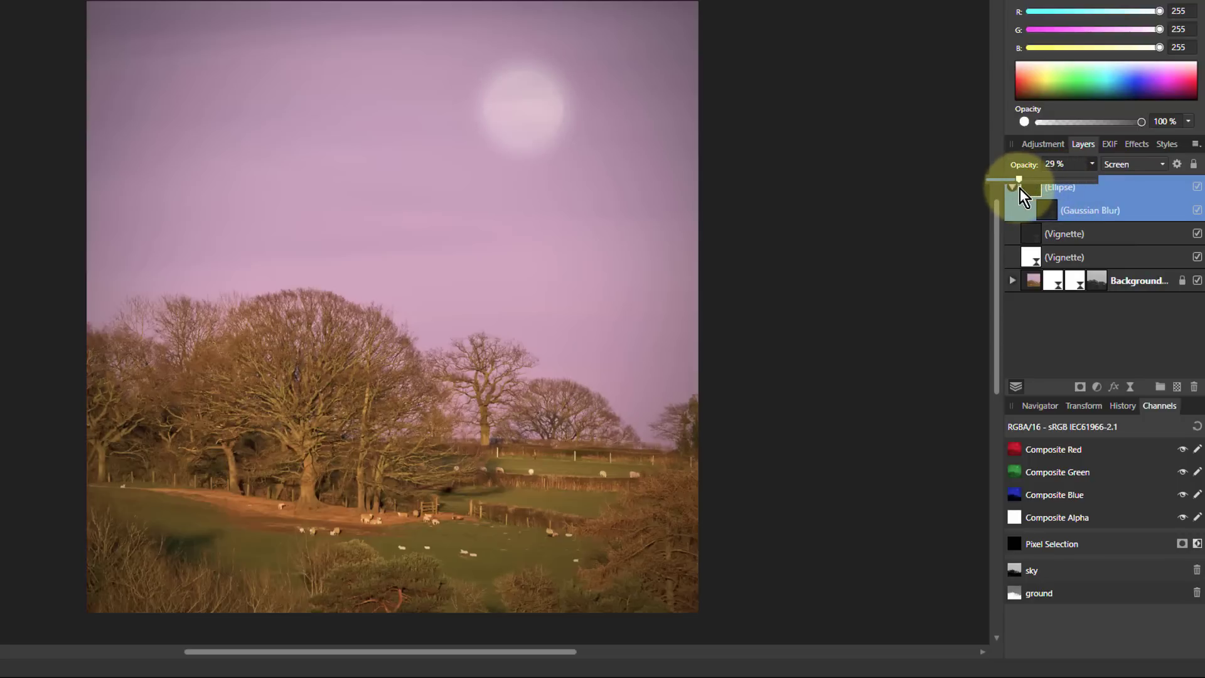
drag(1021, 188, 1020, 188)
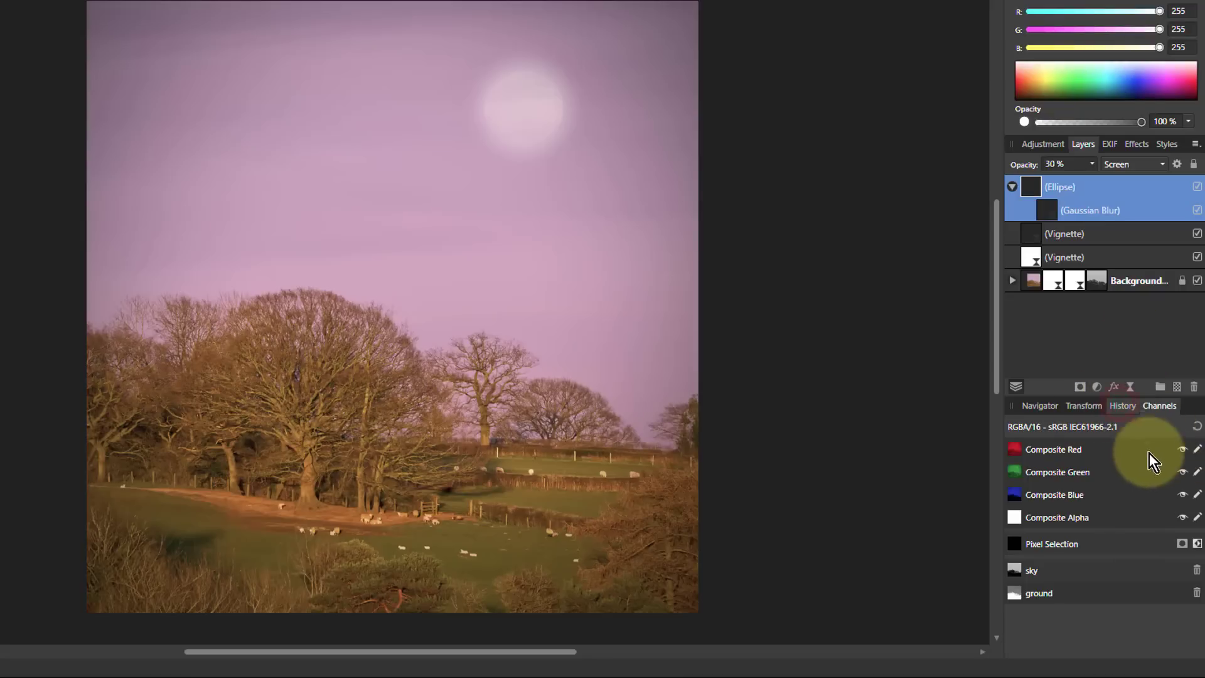
- Compare the original and the final pink-sky photo using the History position slider
click(1124, 407)
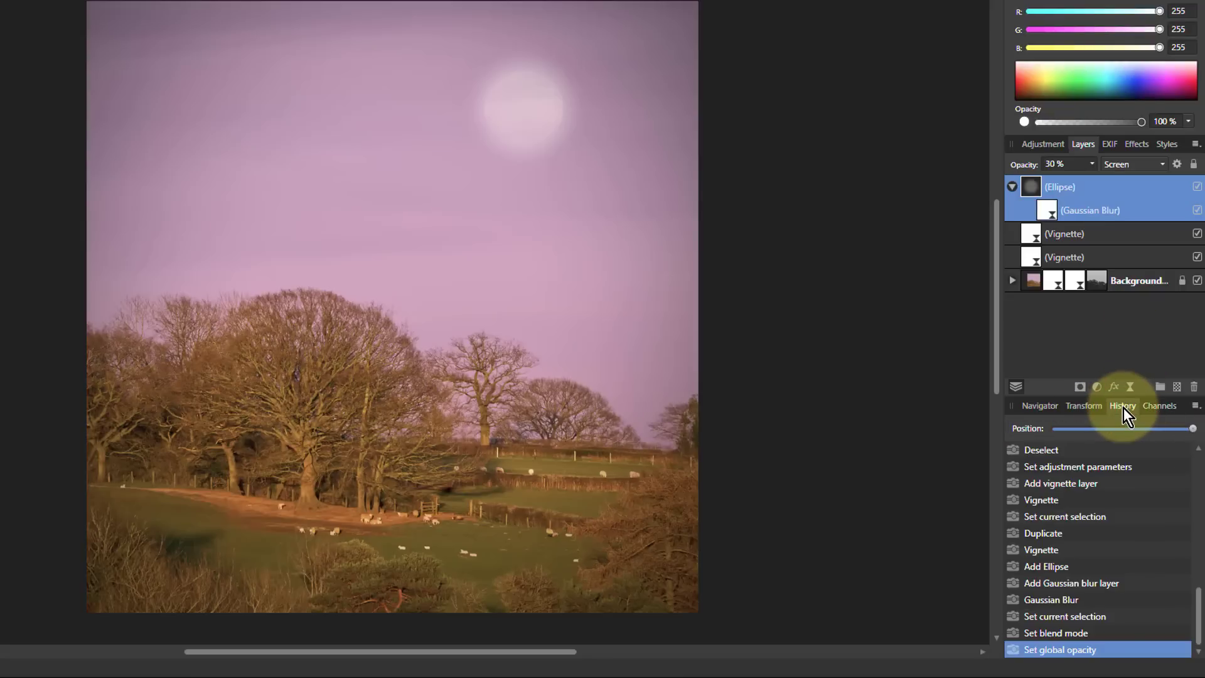
drag(1189, 429, 1100, 428)
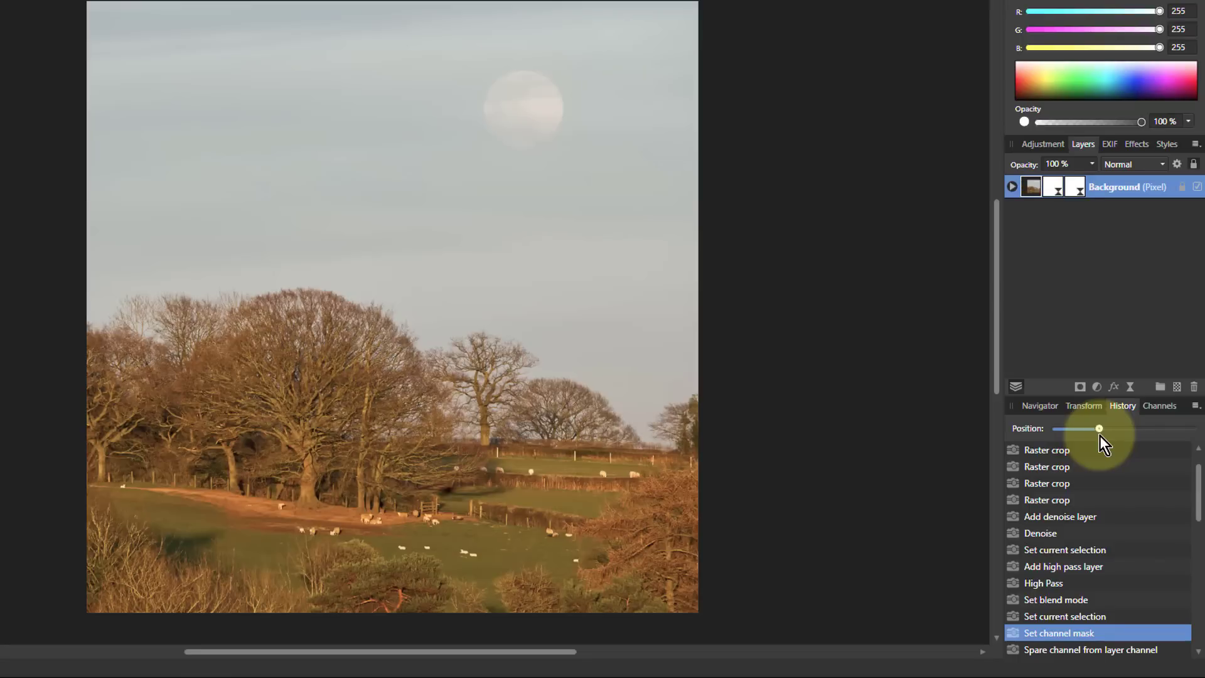
drag(1099, 435, 1189, 431)
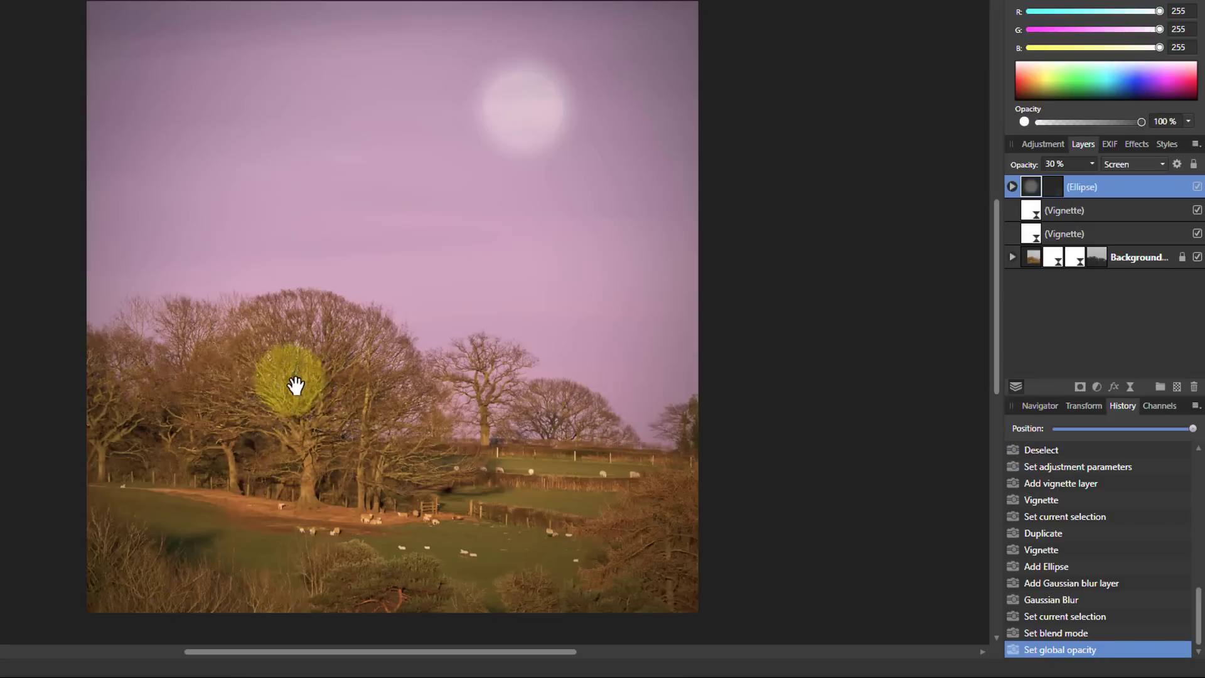
scroll(295, 385, up, 5)
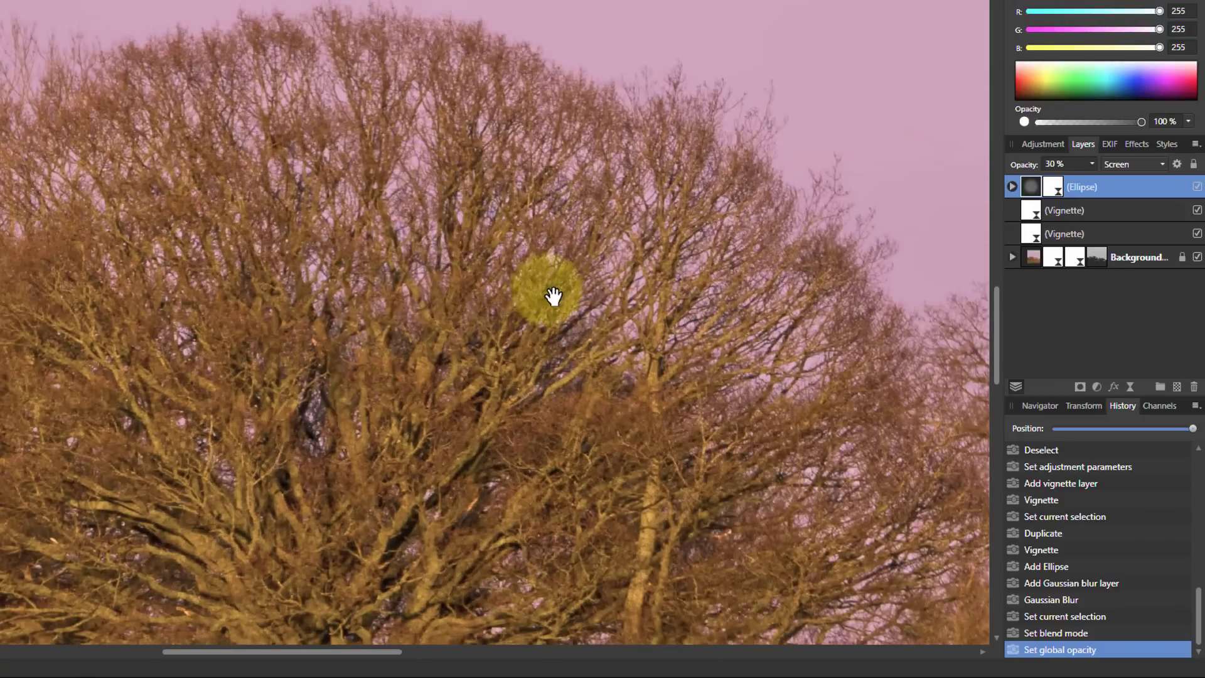
scroll(553, 296, down, 5)
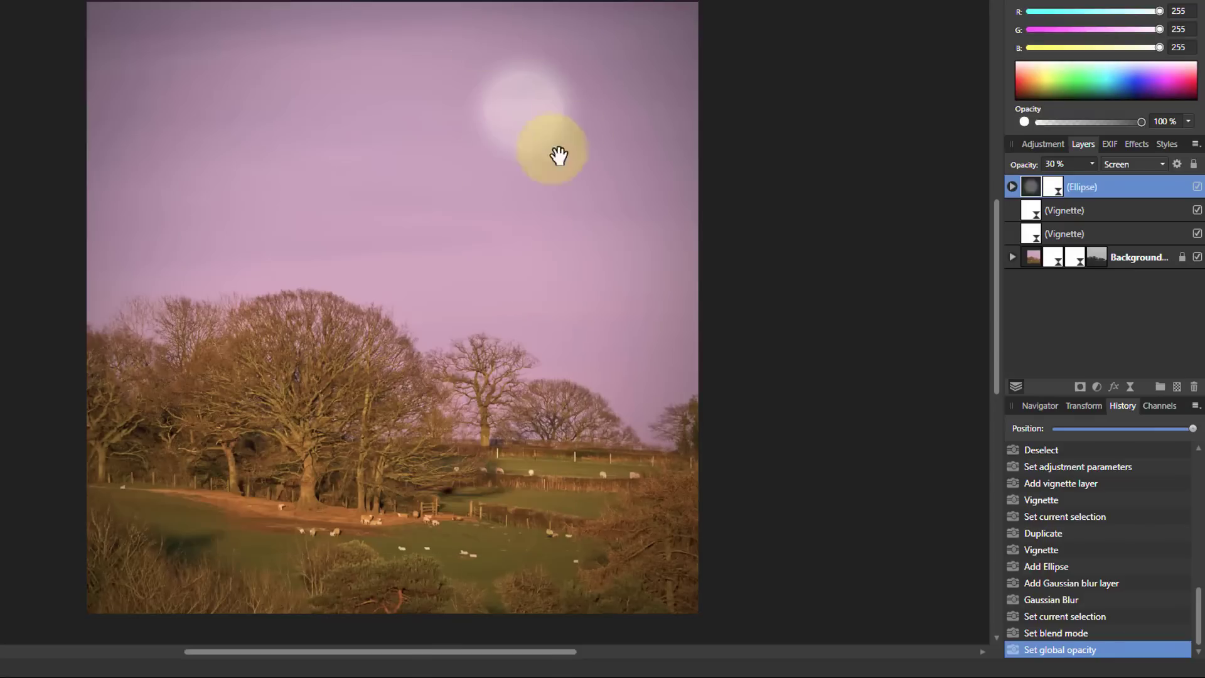